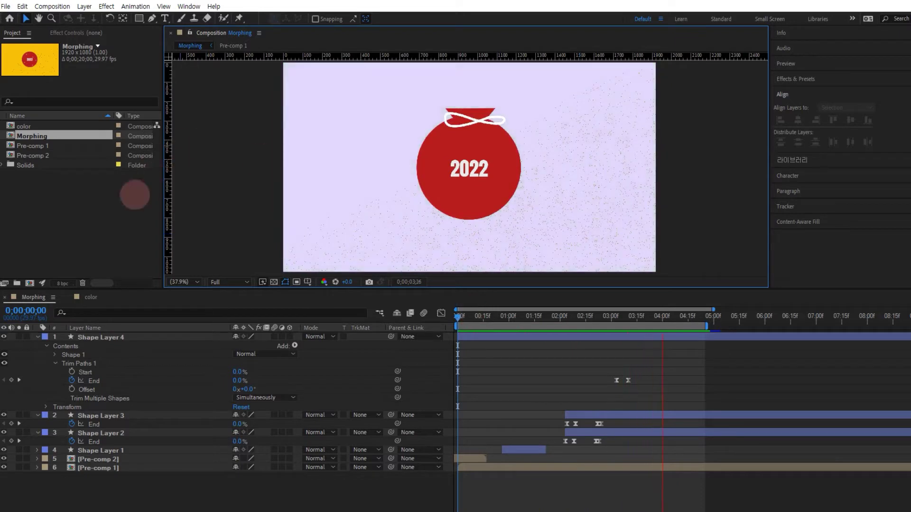
Step: Create a 1920 x 1080 composition named "morphing tu" at 29.97 fps with a 10-second duration
click(102, 185)
right_click(101, 185)
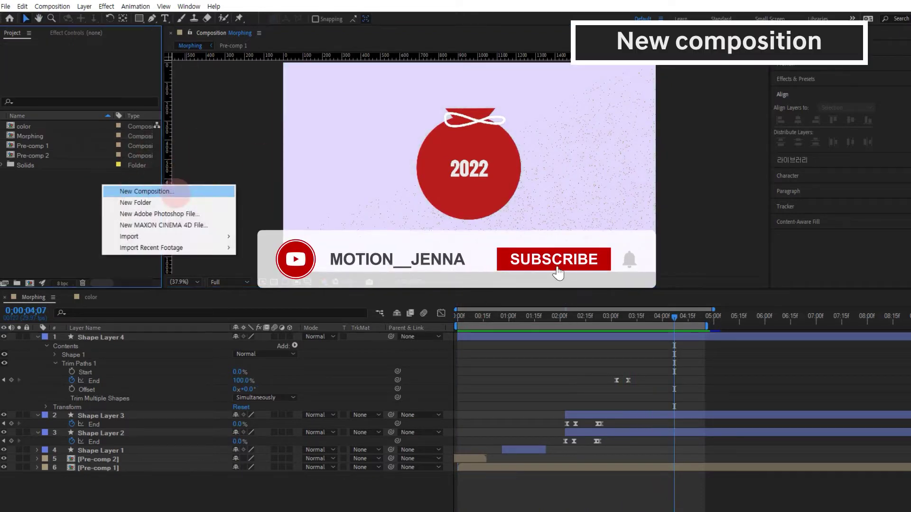
click(176, 188)
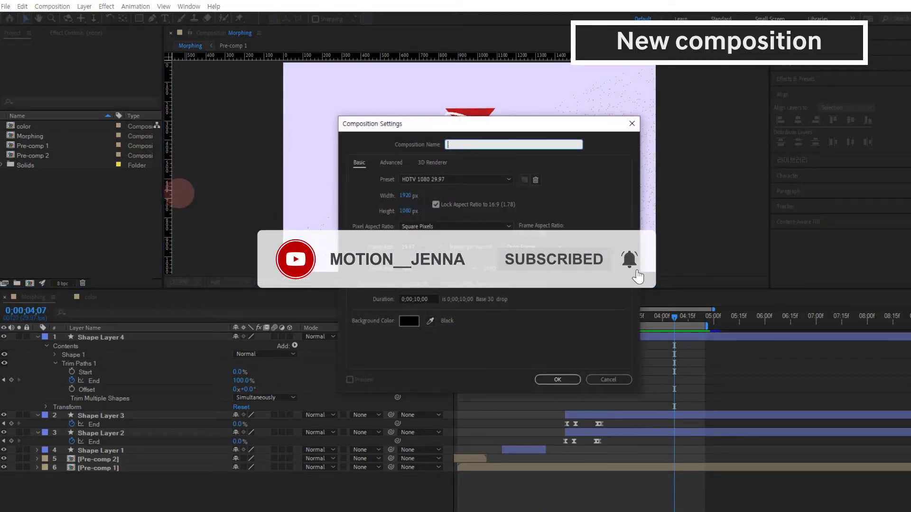
text(morphing)
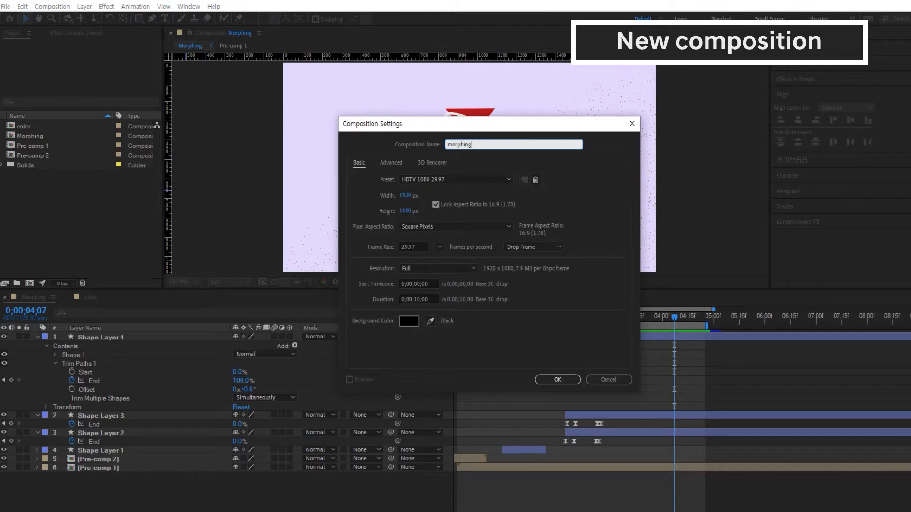
click(374, 195)
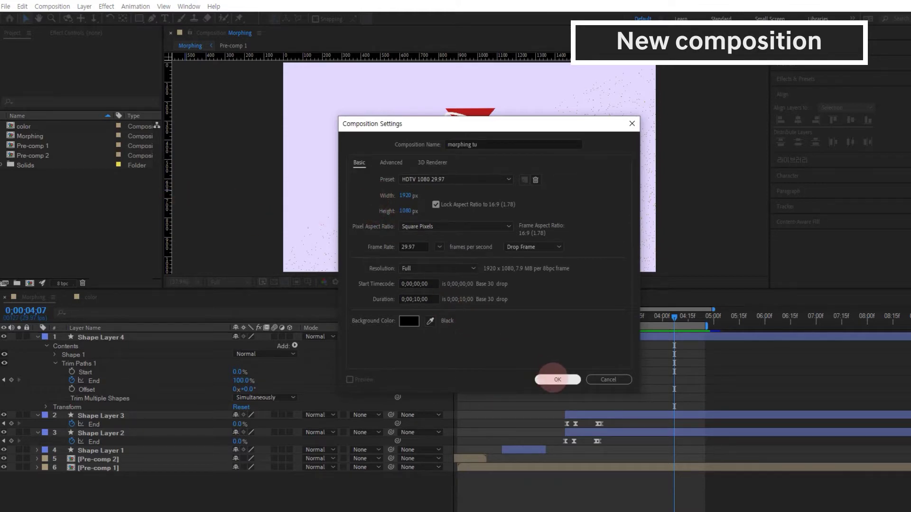
click(552, 378)
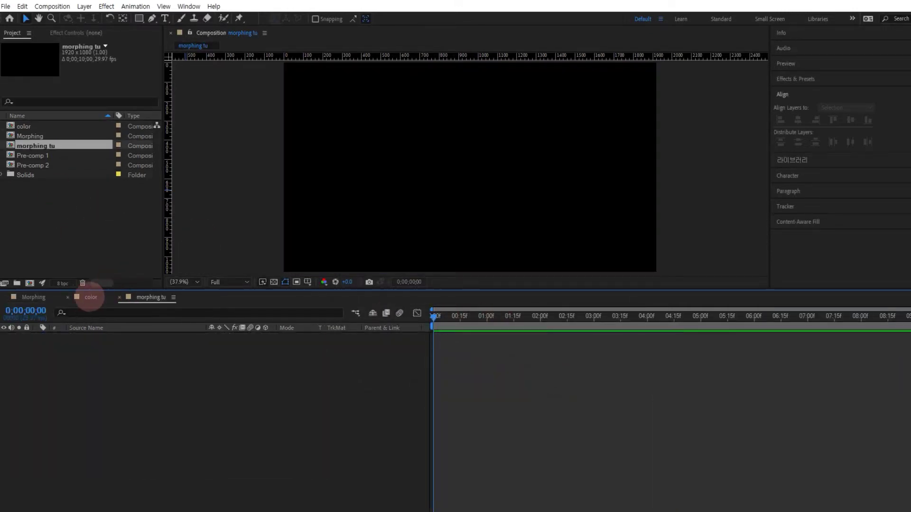
Step: Look up the fill color hex code of the red square in the color composition
click(90, 297)
click(343, 88)
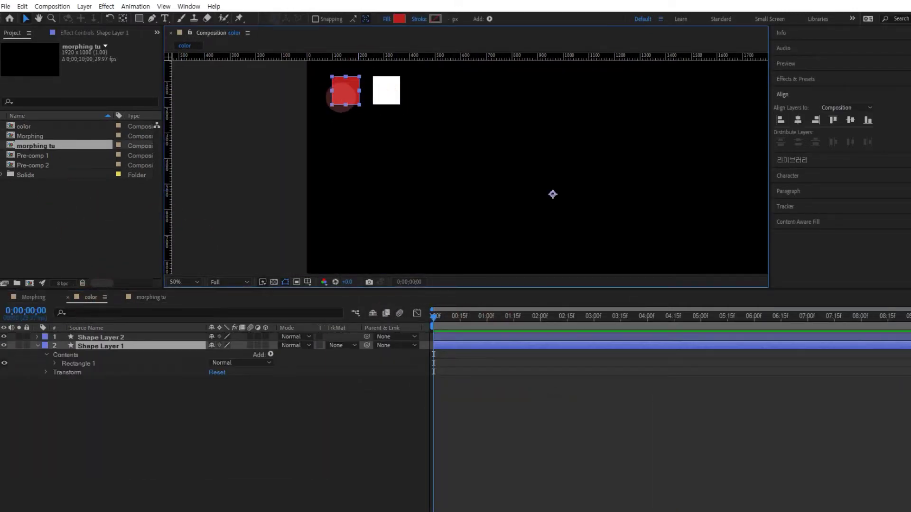
click(399, 18)
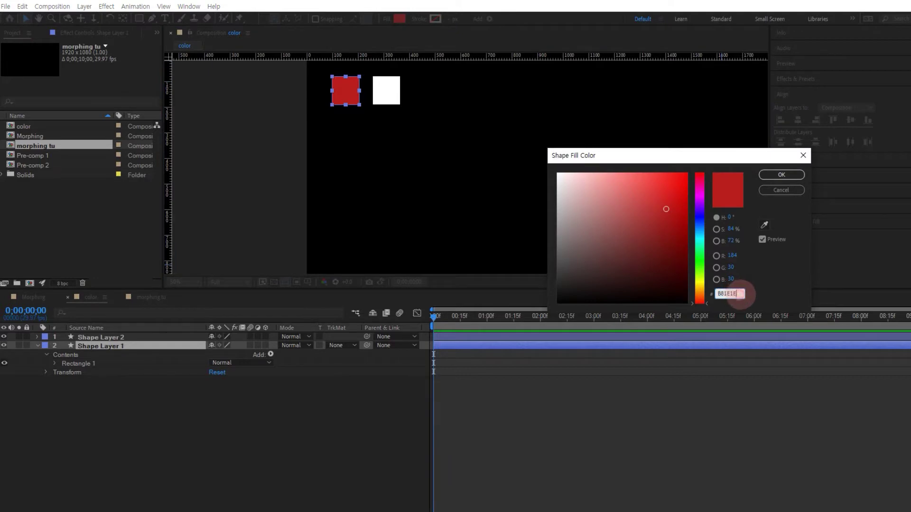
click(782, 175)
Step: Return to the morphing tu composition and show the Title/Action Safe guides
click(150, 297)
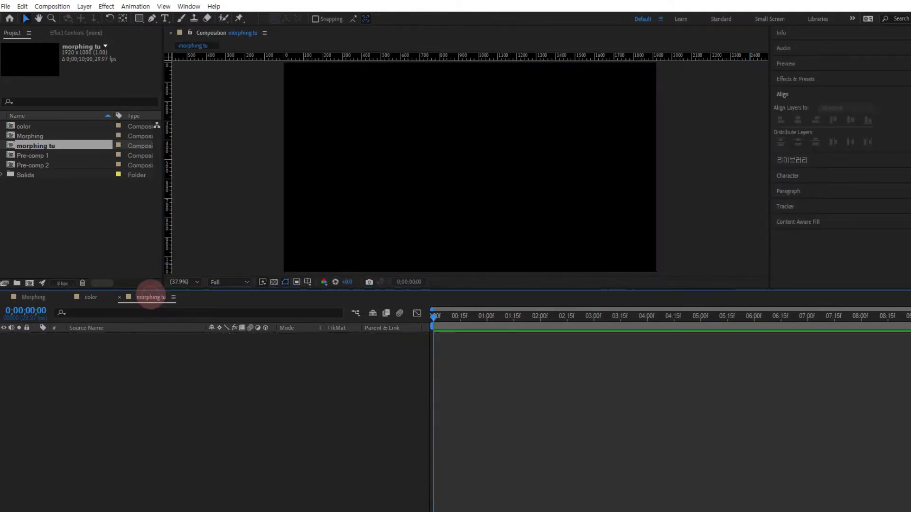
click(307, 282)
click(332, 294)
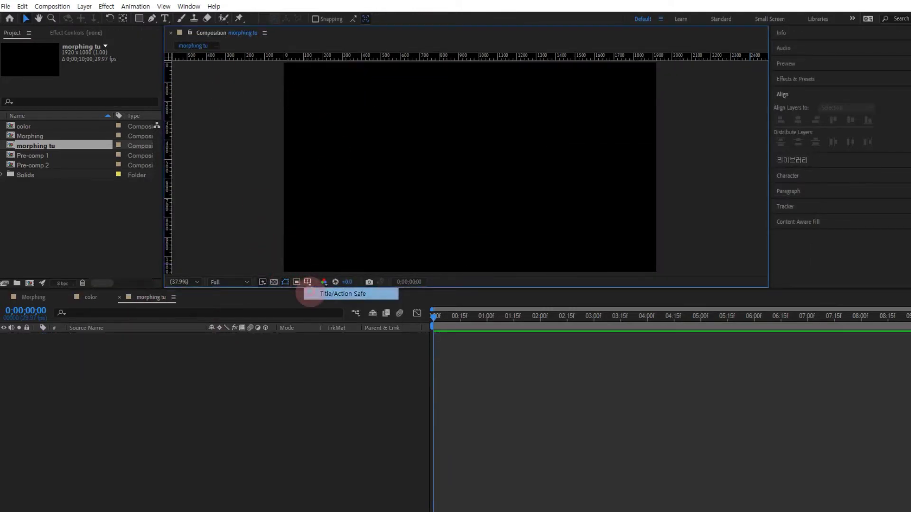
Step: Draw a circle filled with B81E1E near the center of the frame using the Ellipse tool
drag(139, 19, 181, 41)
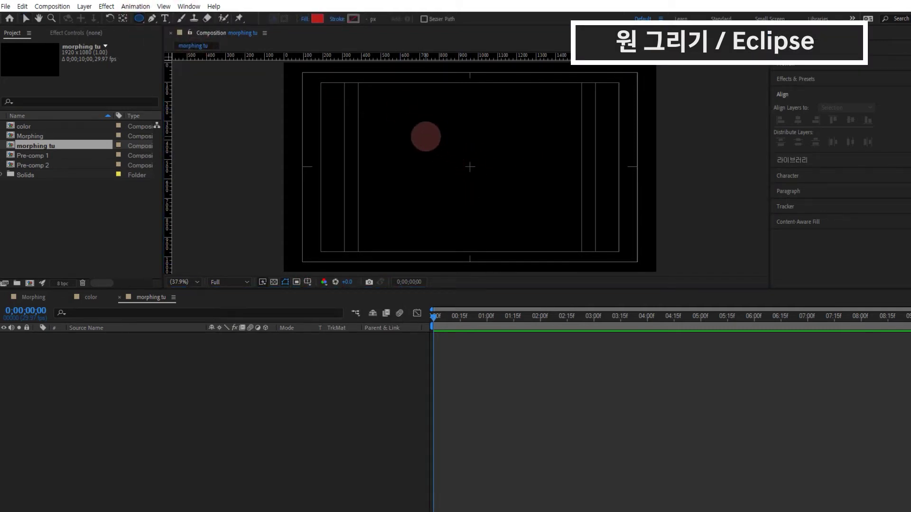
click(318, 19)
click(731, 293)
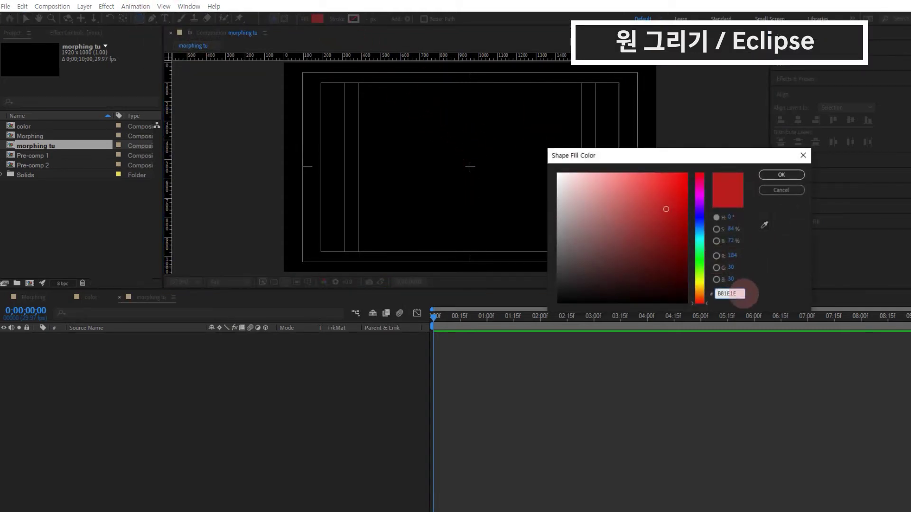
click(797, 174)
drag(427, 126, 523, 220)
Step: Center the circle's anchor point with Anchor Point Mover and align the circle horizontally and vertically to the composition center
click(189, 6)
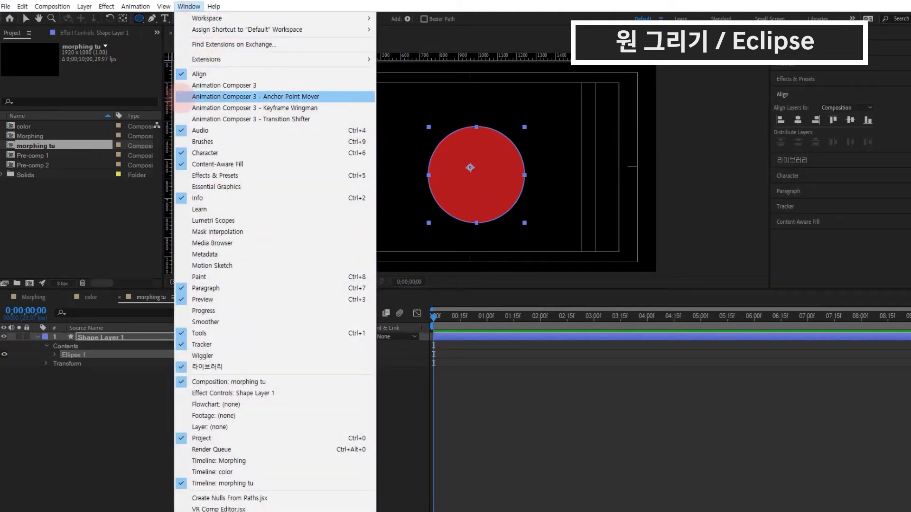
click(223, 96)
drag(79, 49, 906, 77)
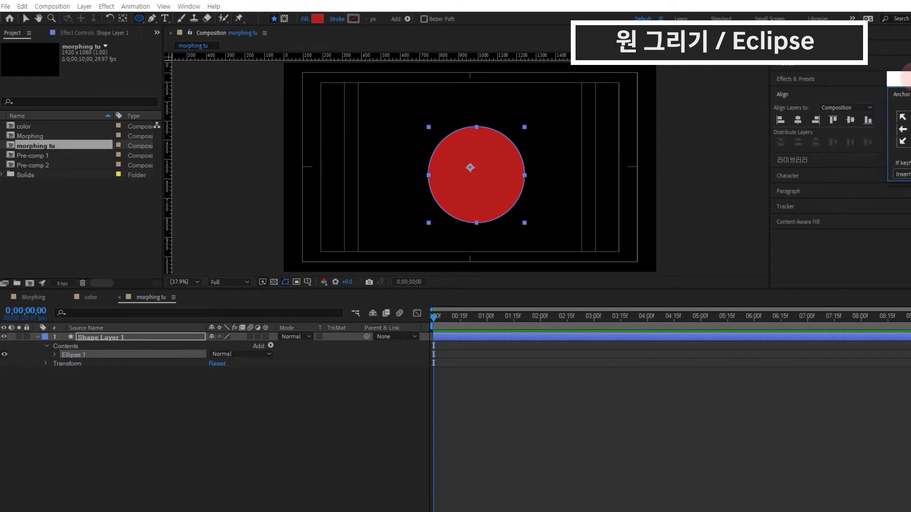
click(798, 119)
click(851, 119)
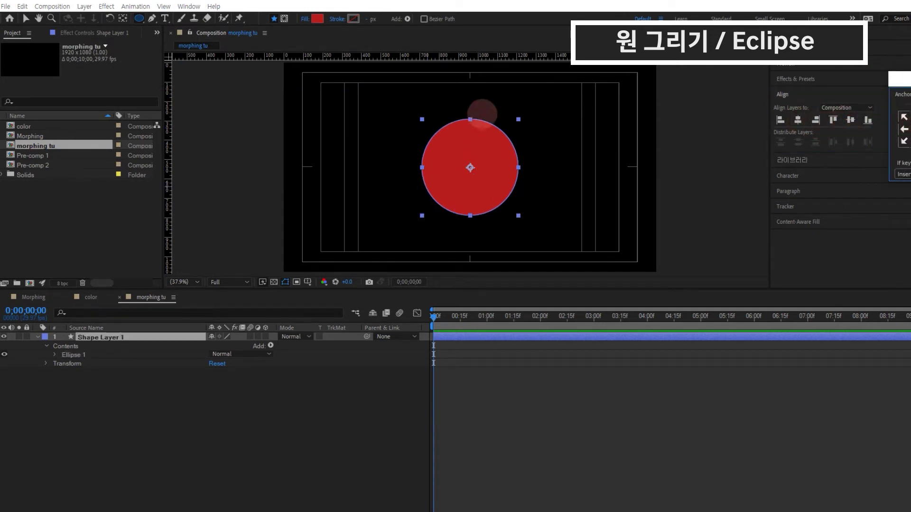
Step: Draw a red star on a new shape layer and center it horizontally and vertically in the composition
click(127, 336)
drag(139, 18, 172, 62)
mouse_move(440, 116)
mouse_down()
mouse_move(501, 193)
mouse_move(472, 161)
mouse_move(490, 164)
mouse_up()
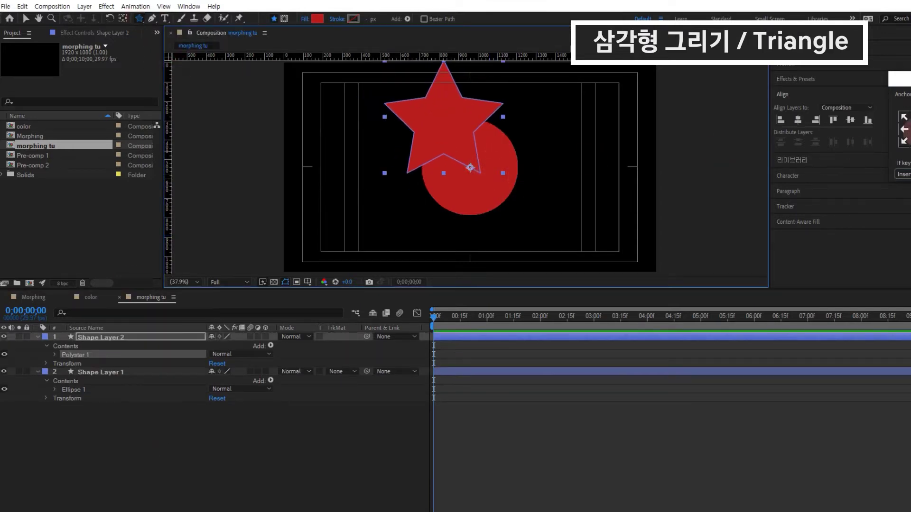
click(798, 120)
click(850, 120)
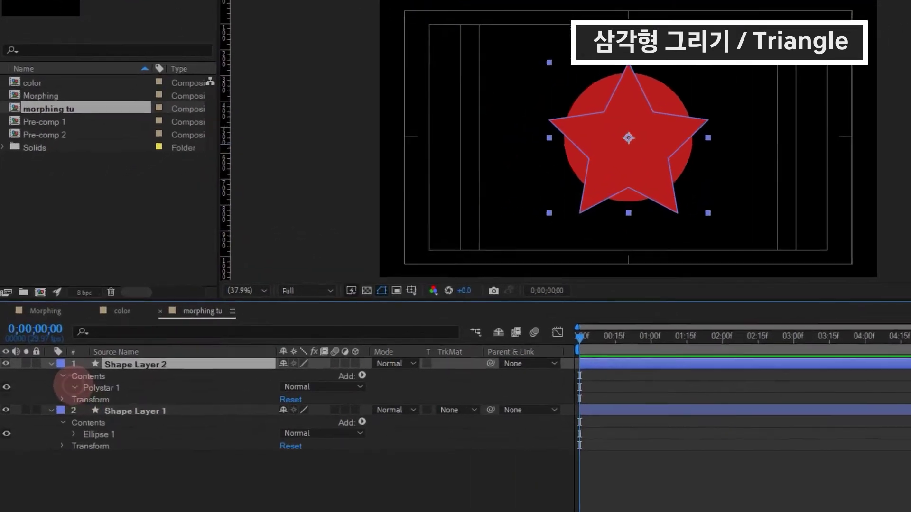
Step: Set the Points value in the star's Polystar Path to 3 to make it a triangle
click(55, 355)
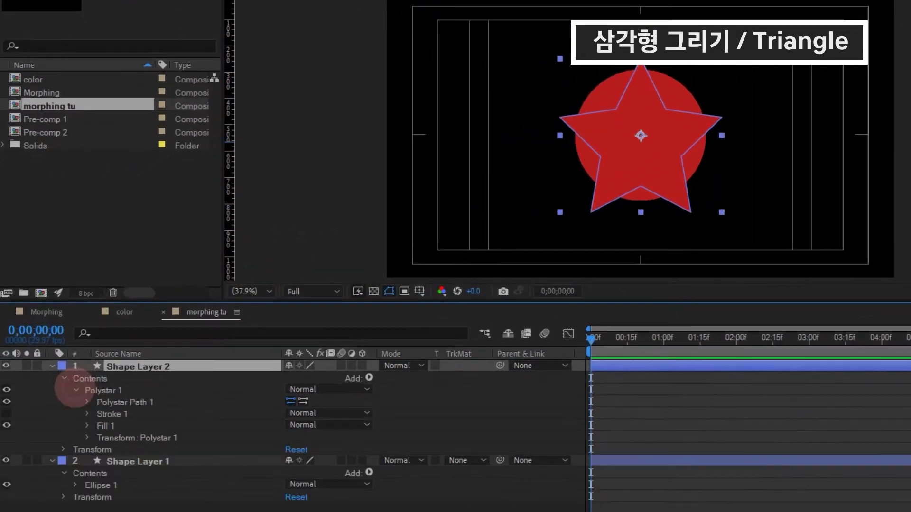
click(64, 363)
click(87, 401)
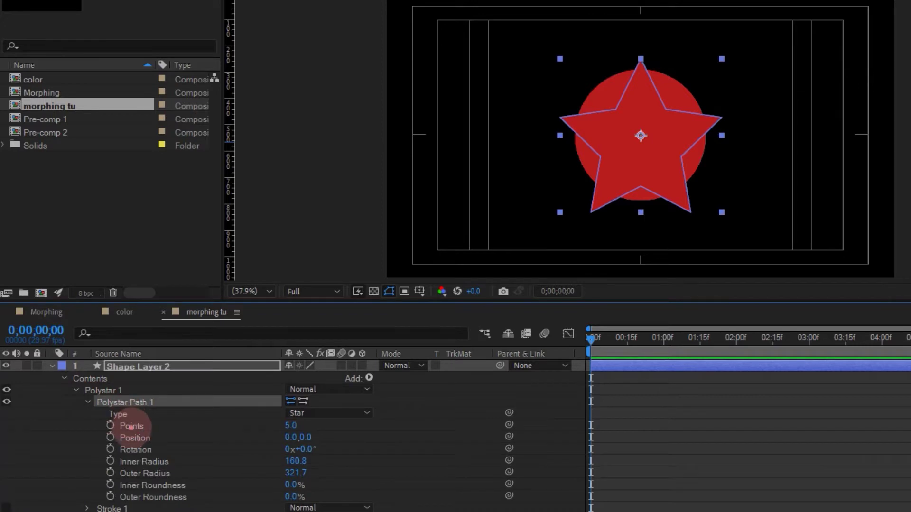
click(291, 427)
text(3)
key(Return)
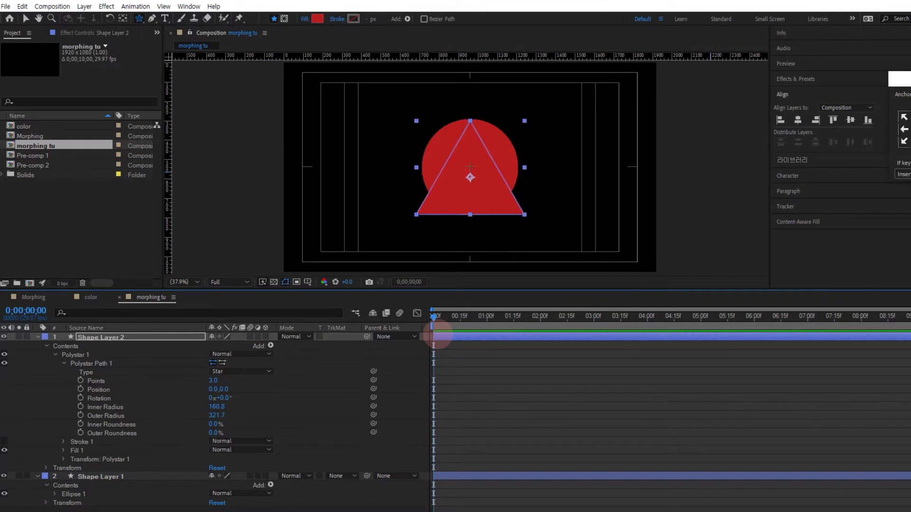
Step: Draw a rectangle on a new shape layer matching the triangle's bounding box, then center its anchor point and align it to the composition
click(139, 19)
drag(140, 19, 192, 21)
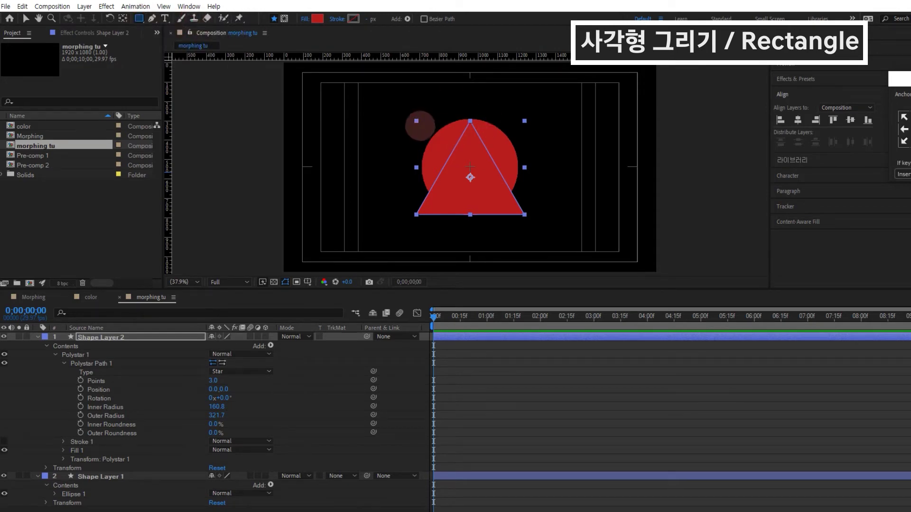
click(201, 175)
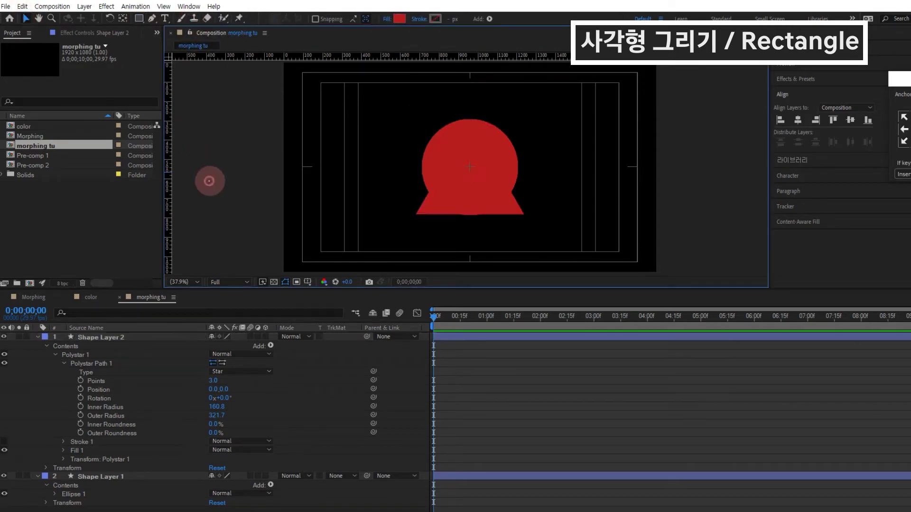
drag(416, 120, 525, 207)
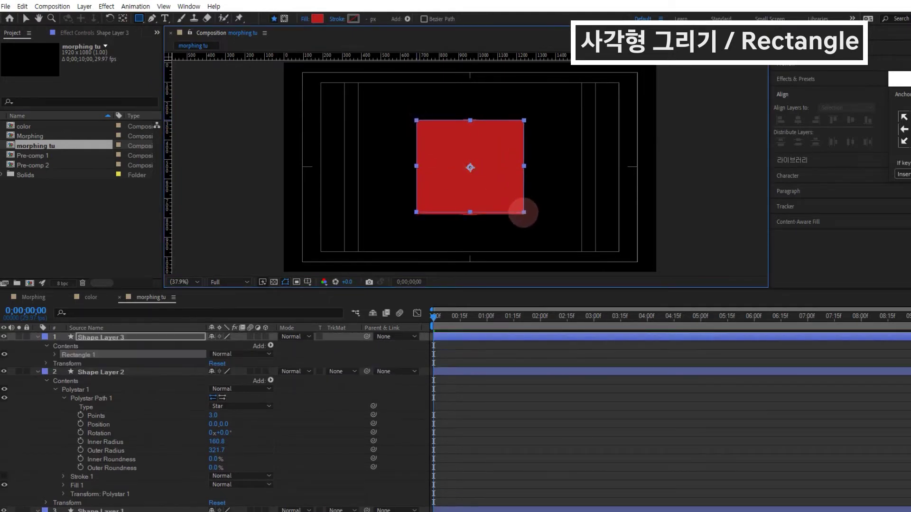
click(909, 128)
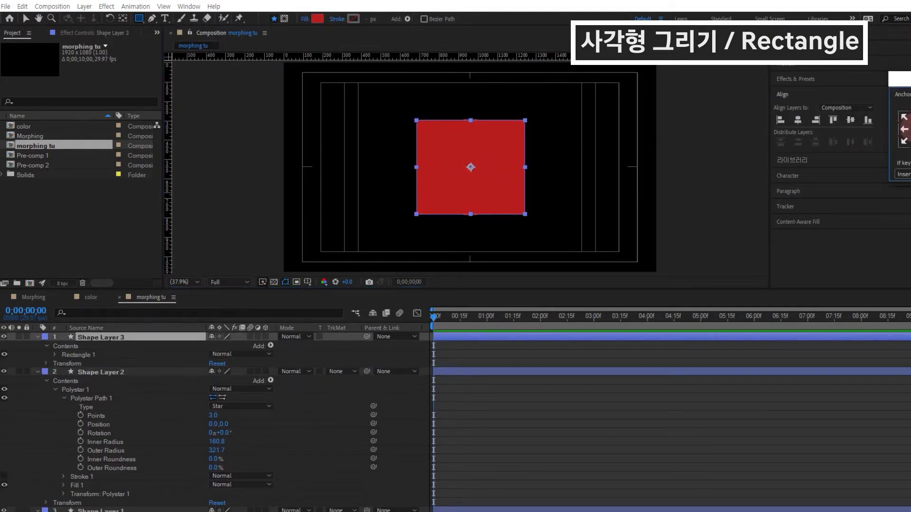
click(799, 119)
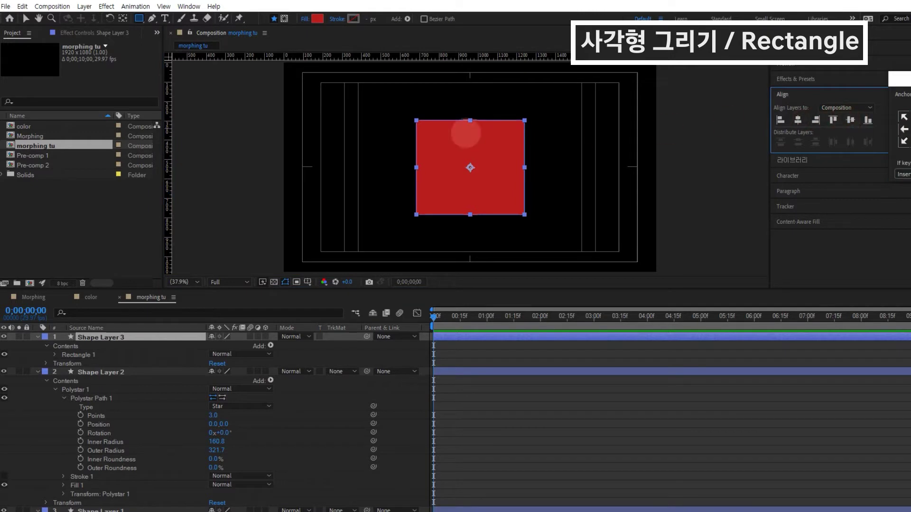
Step: Place two vertical and two horizontal ruler guides along the four edges of the red rectangle
click(26, 19)
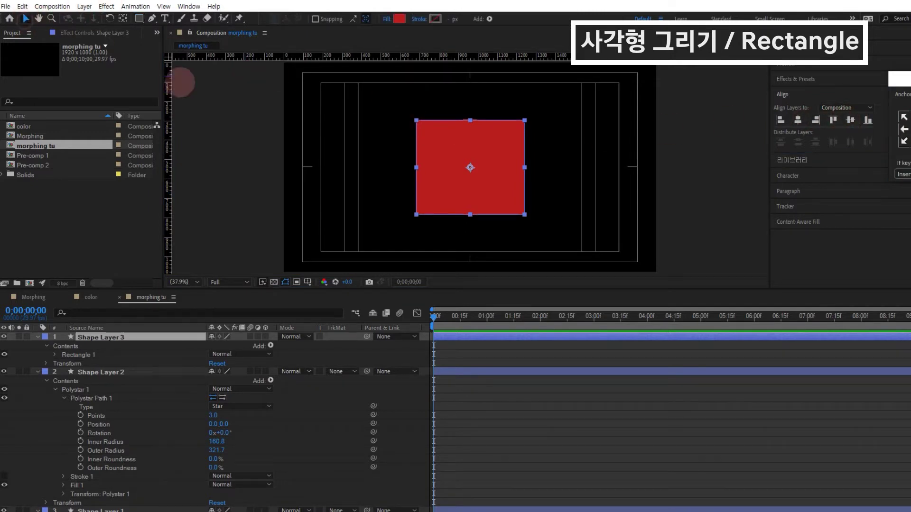
drag(172, 137, 406, 167)
drag(490, 56, 495, 120)
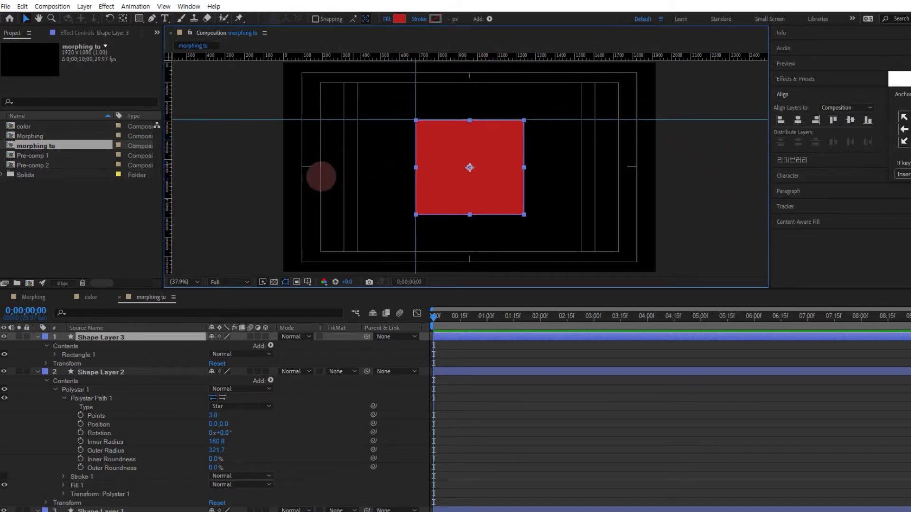
drag(167, 171, 524, 209)
drag(445, 55, 455, 215)
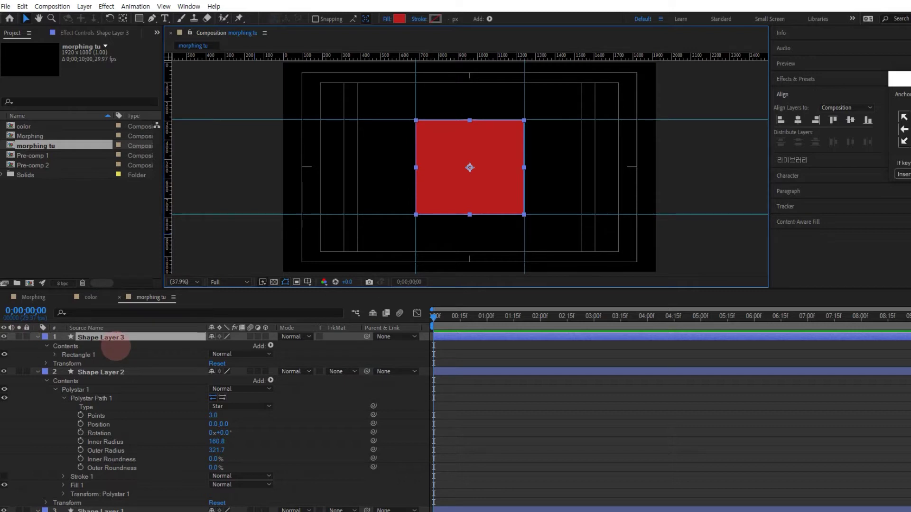
Step: Rename Shape Layer 3 as "rectangle", collapse its properties and hide the layer
click(125, 338)
key(Return)
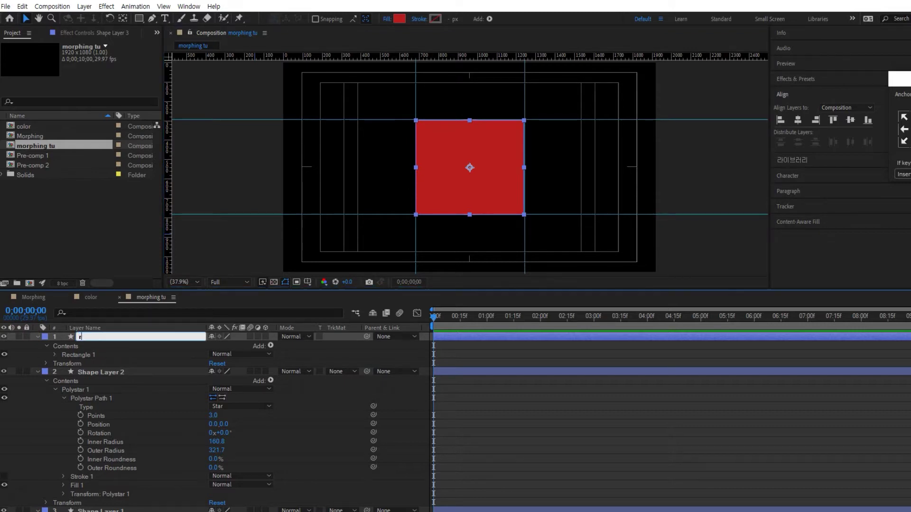
text(rectangle)
key(Return)
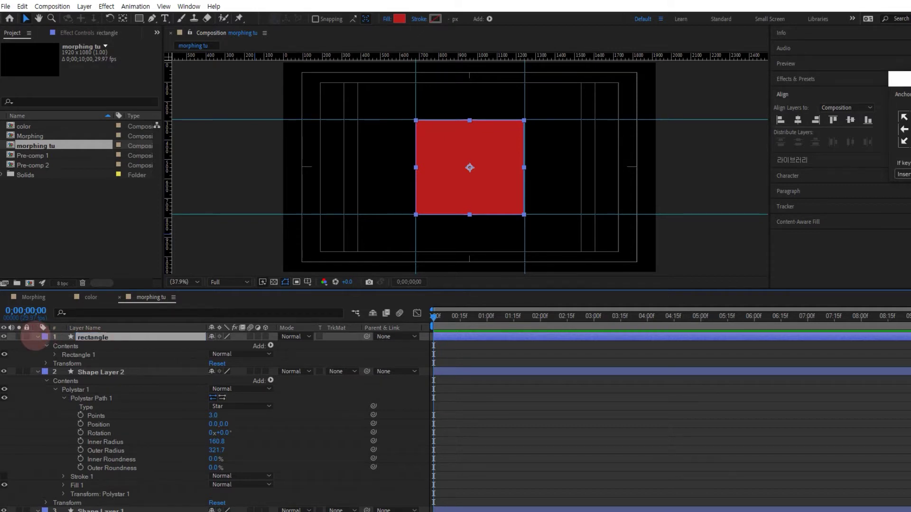
click(37, 337)
click(5, 337)
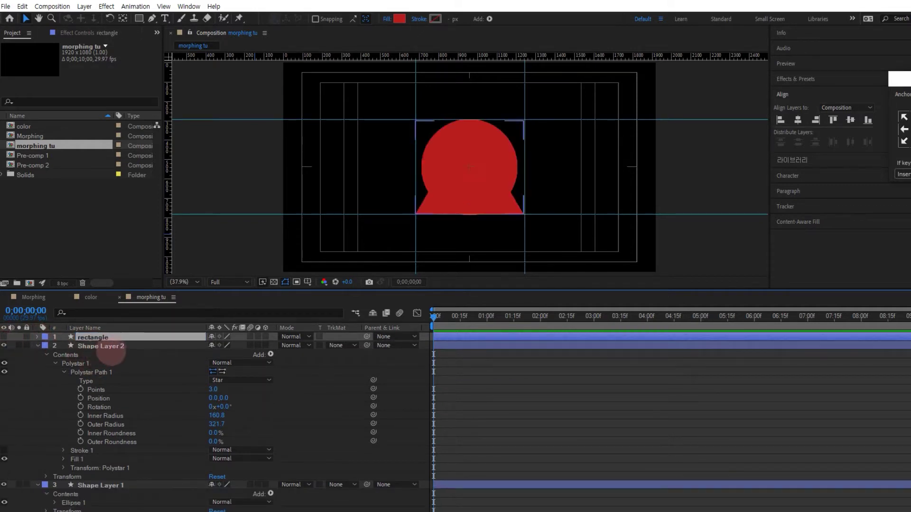
Step: Rename Shape Layer 2 as "triangle", collapse its properties and hide the layer
click(109, 346)
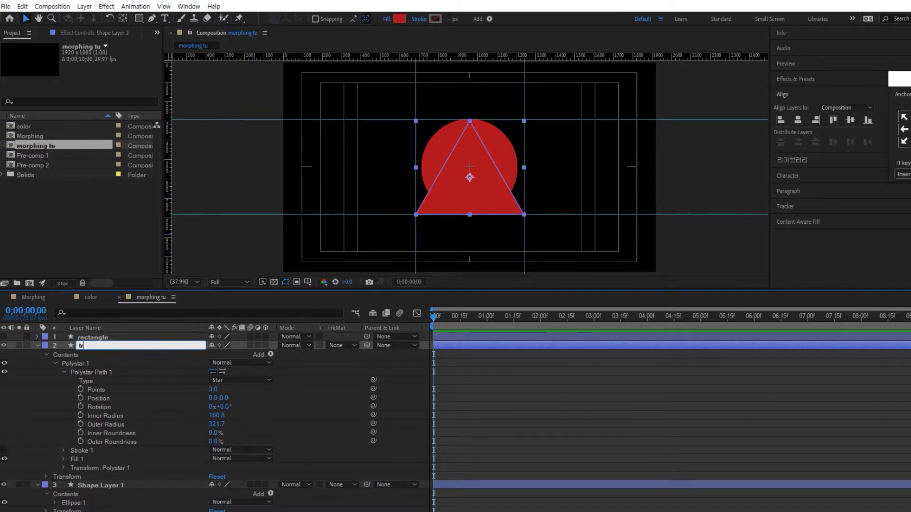
click(113, 347)
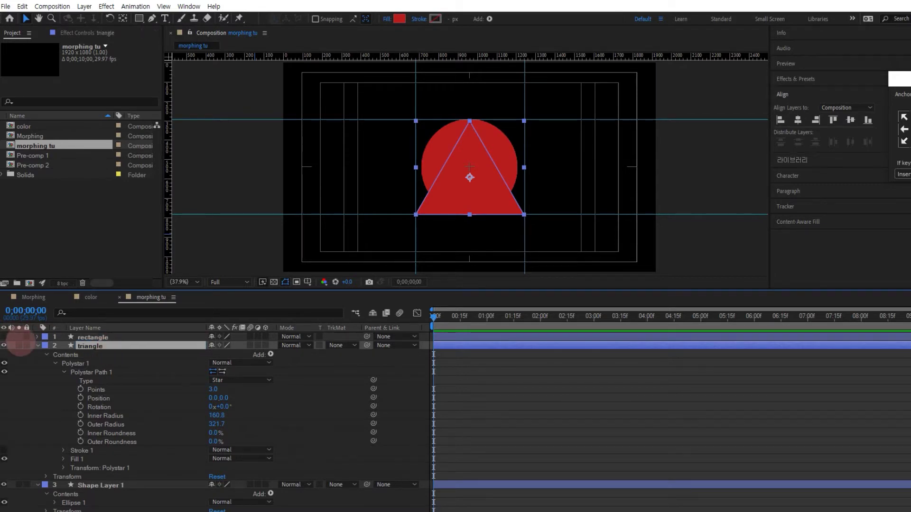
click(38, 346)
click(4, 346)
Step: Stretch the circle on Shape Layer 1 horizontally about its center toward the two vertical guides
click(100, 356)
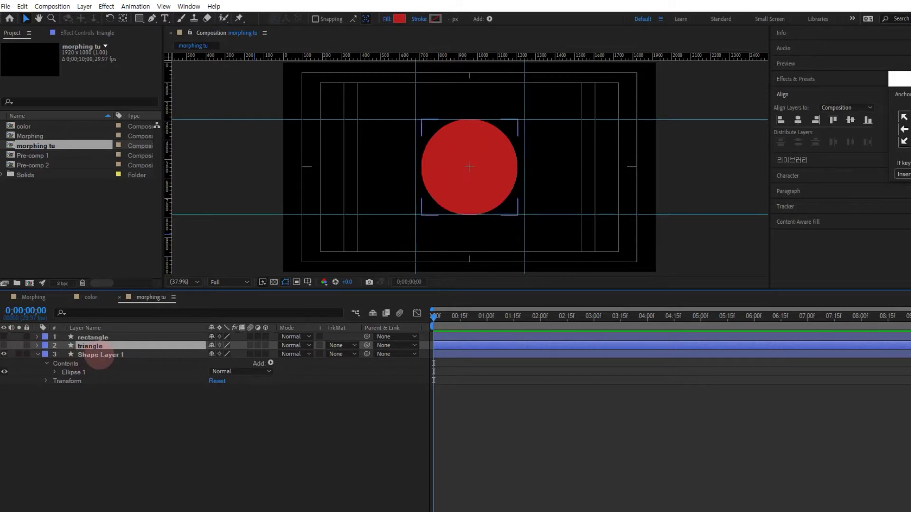
click(99, 356)
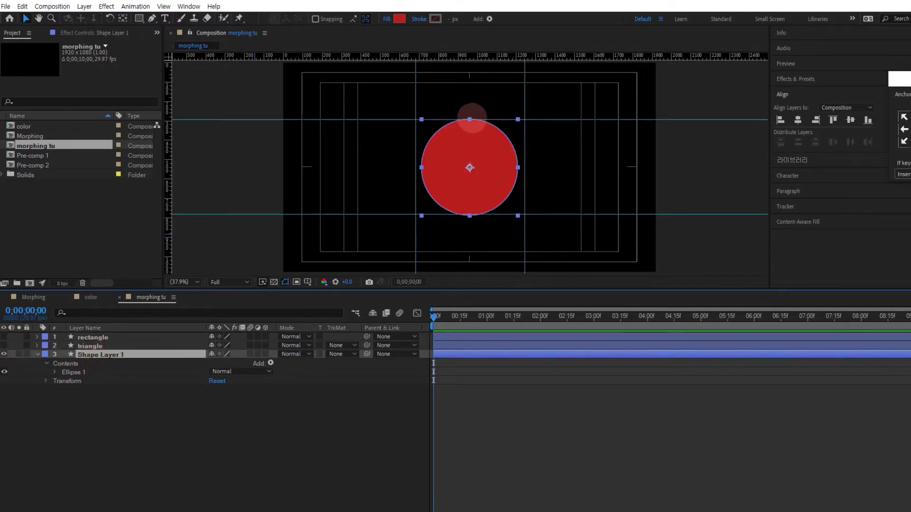
click(470, 134)
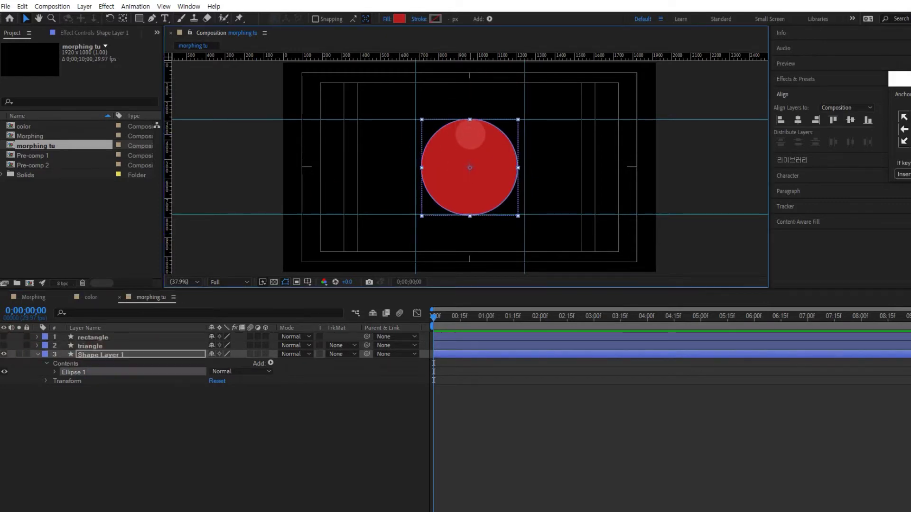
drag(421, 119, 418, 119)
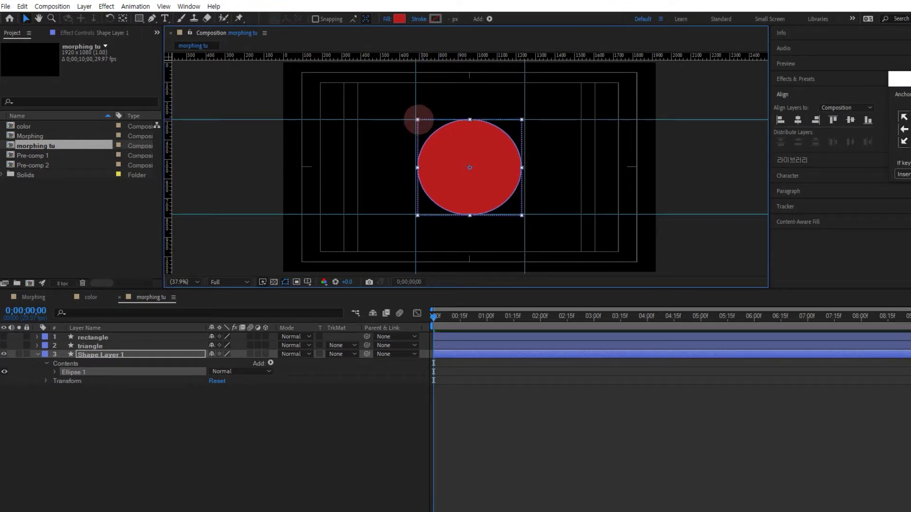
Step: Rename Shape Layer 1 as "corc;e" and make the triangle and rectangle layers visible
click(111, 355)
key(Return)
text(corc;e)
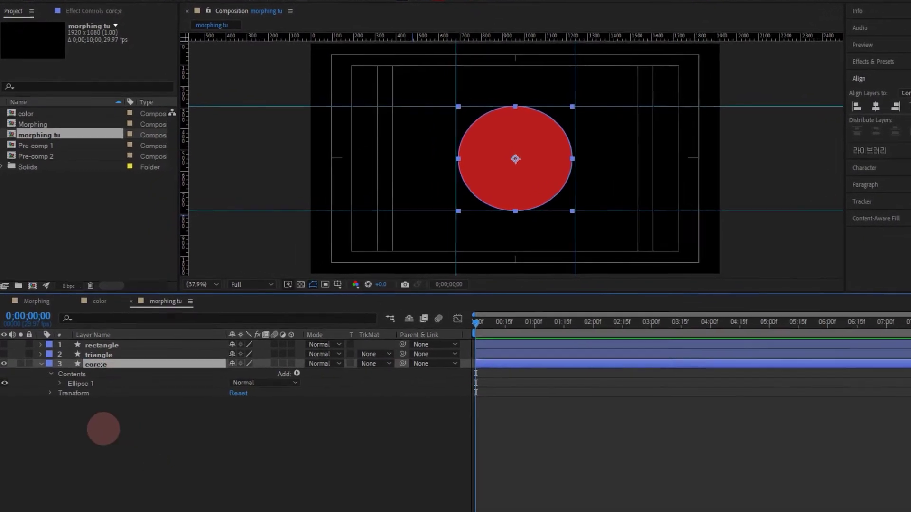
click(103, 429)
click(4, 354)
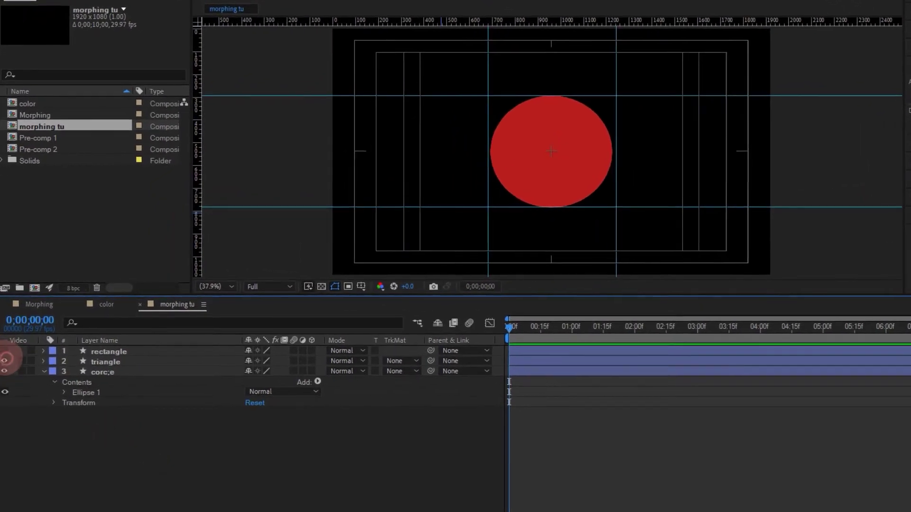
click(4, 345)
Step: Duplicate the corc;e layer and rename the copy as "main"
click(114, 379)
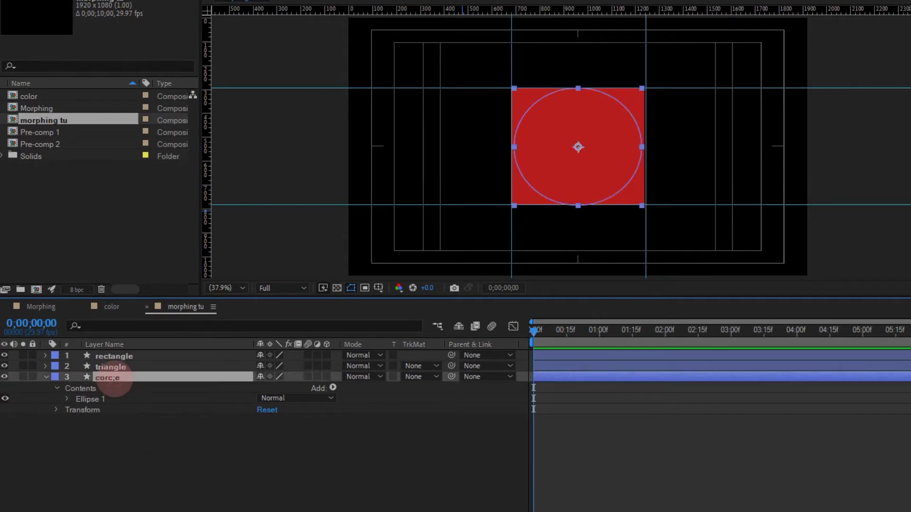
key(ctrl+d)
click(125, 420)
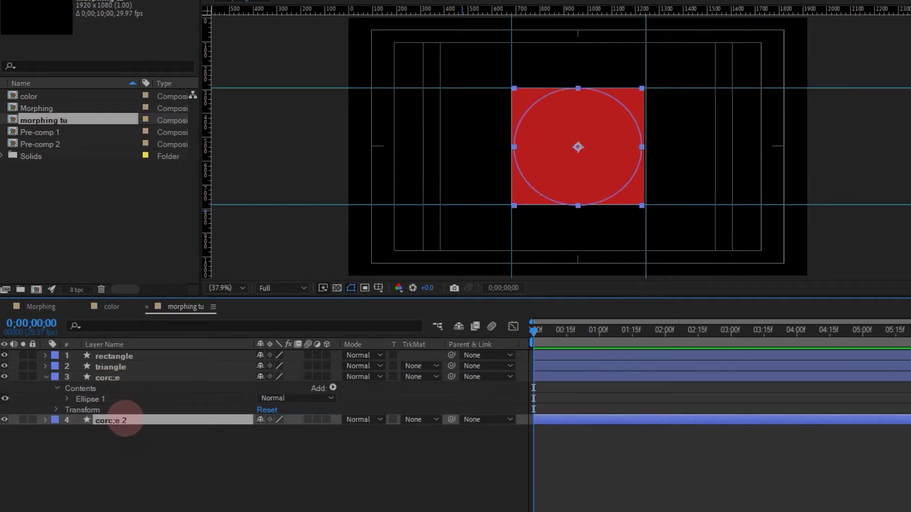
key(Return)
text(main)
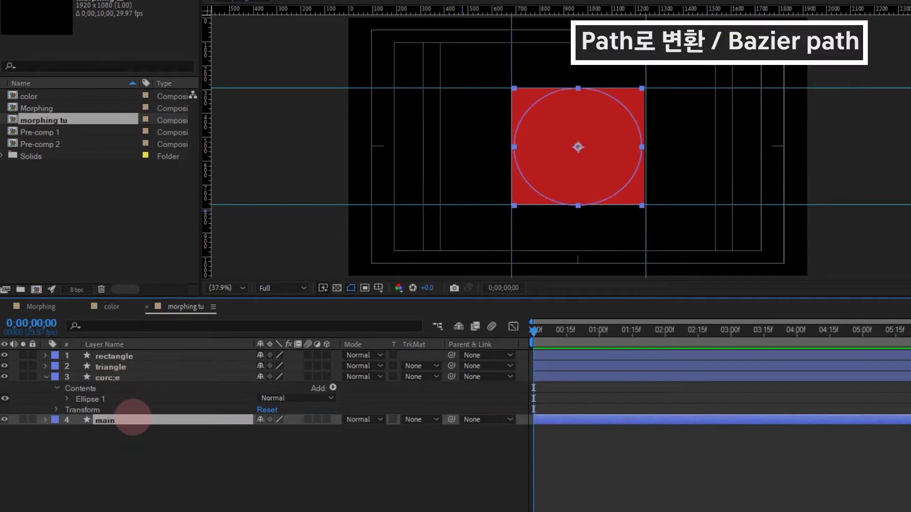
click(109, 444)
Step: Filter the rectangle, triangle and corc;e layers to reveal their "path" properties
click(117, 378)
shift+click(119, 367)
shift+click(119, 356)
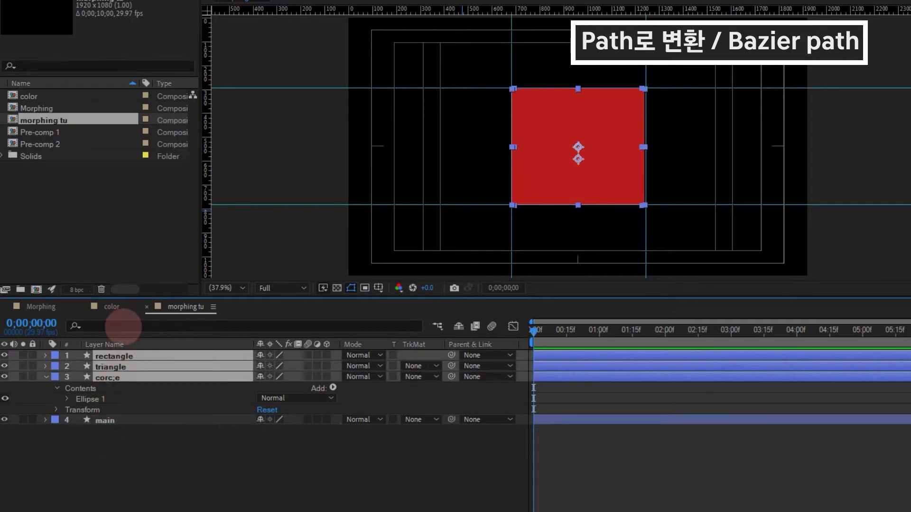
click(123, 327)
text(pat)
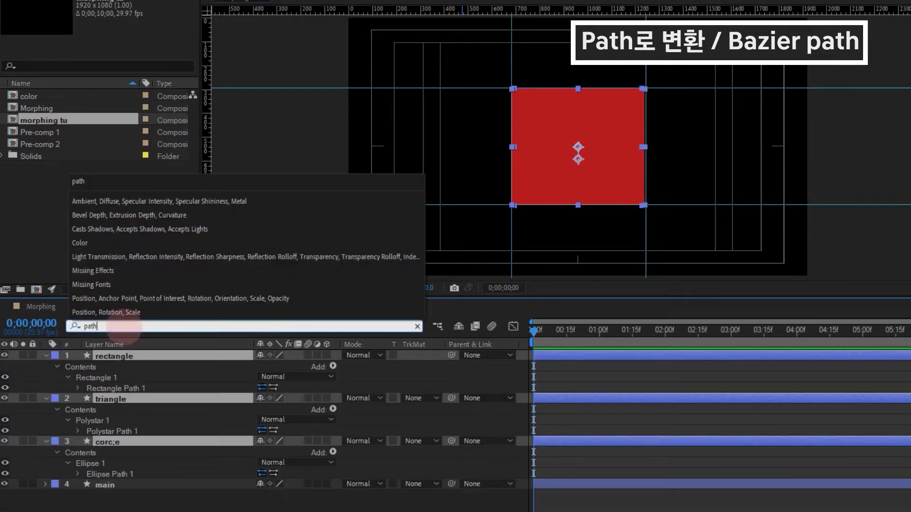
text(h)
click(62, 499)
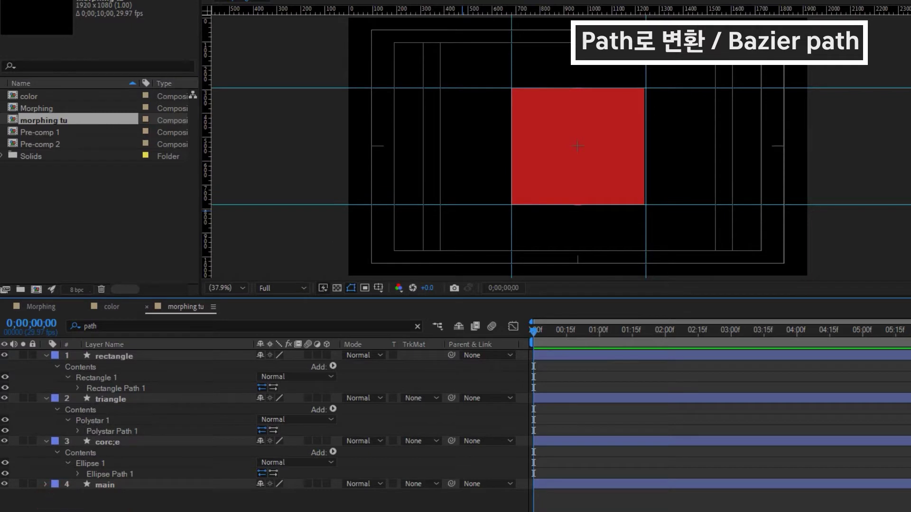
Step: Convert the ellipse, polystar and rectangle paths of the three shape layers to Bezier paths
click(88, 473)
click(90, 474)
right_click(90, 474)
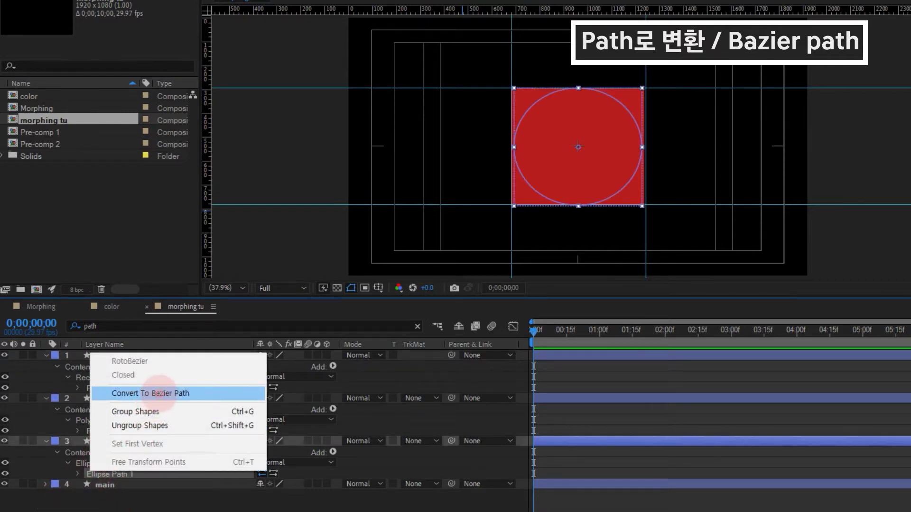
click(161, 394)
click(120, 431)
right_click(120, 431)
click(209, 470)
click(163, 388)
right_click(163, 388)
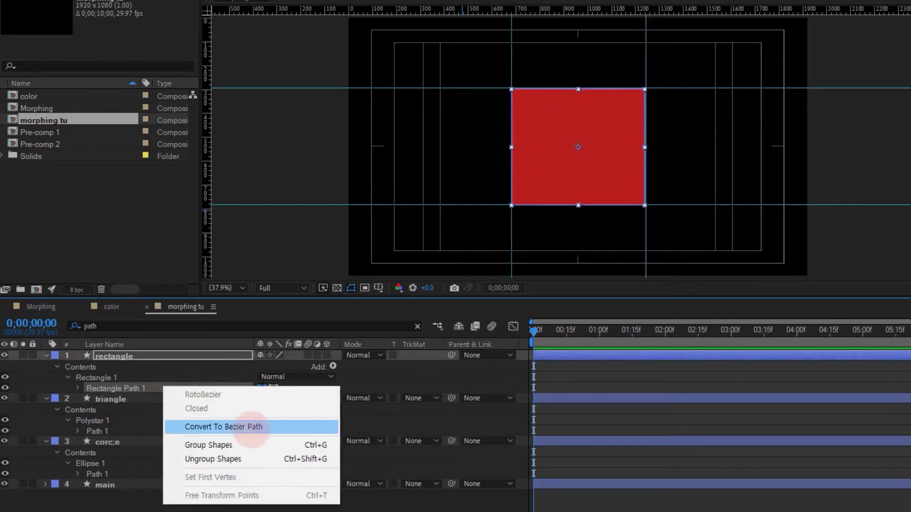
click(252, 428)
Step: Add a Path keyframe at the composition start on the corc;e, triangle and rectangle layers
click(78, 442)
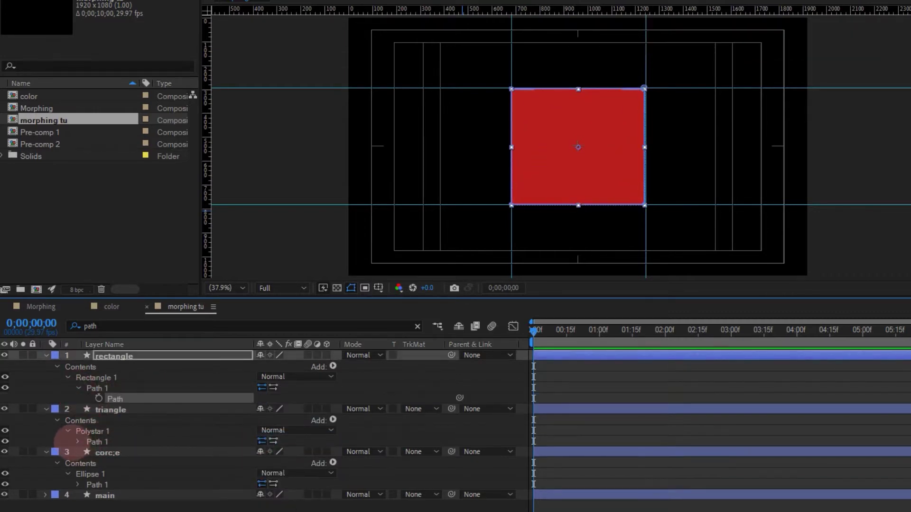
click(79, 495)
click(99, 507)
click(99, 453)
click(99, 398)
click(578, 508)
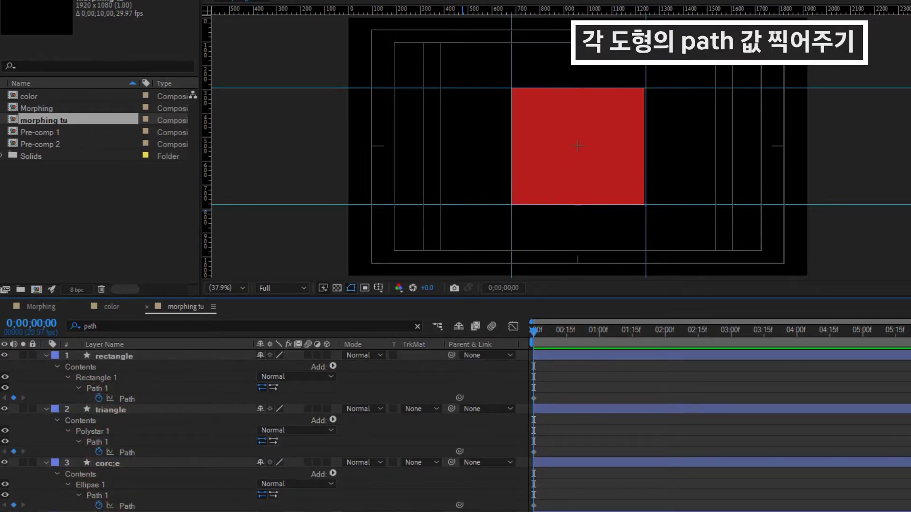
Step: Convert the main layer's ellipse path to a Bezier path and keyframe its Path at the composition start
click(106, 511)
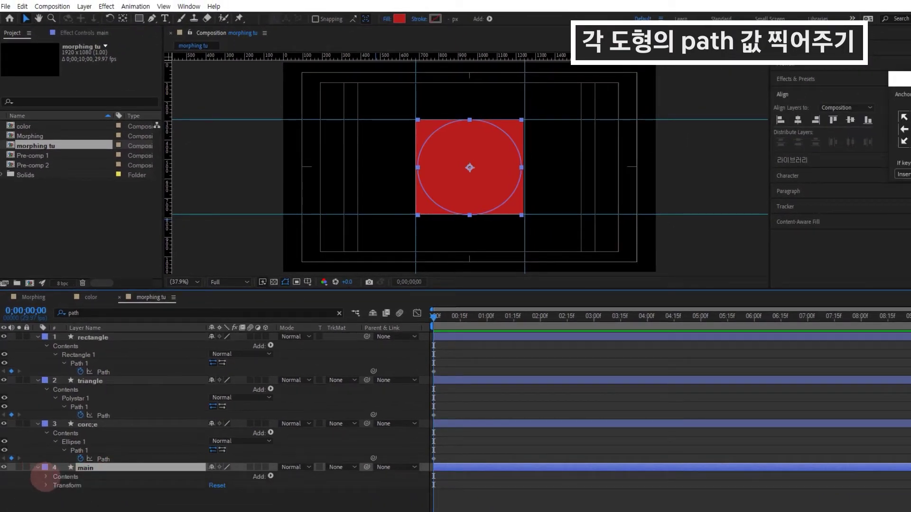
click(71, 485)
click(55, 485)
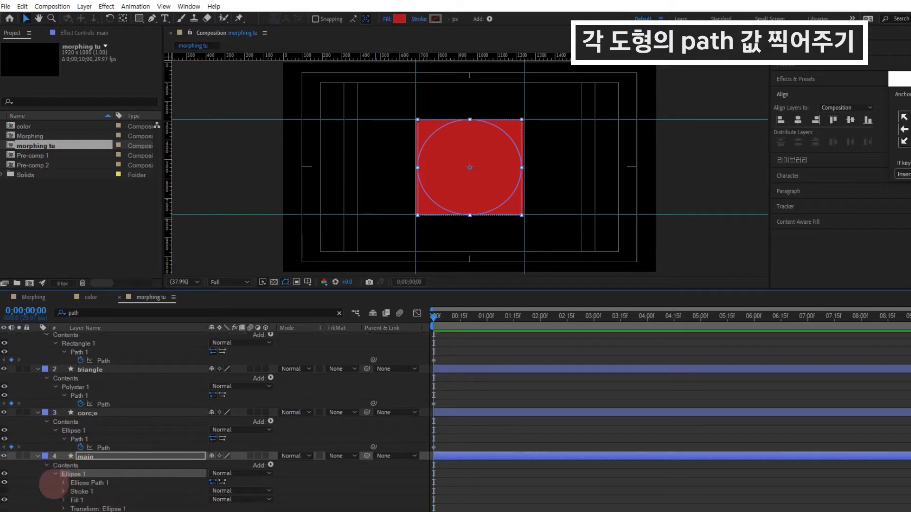
click(87, 482)
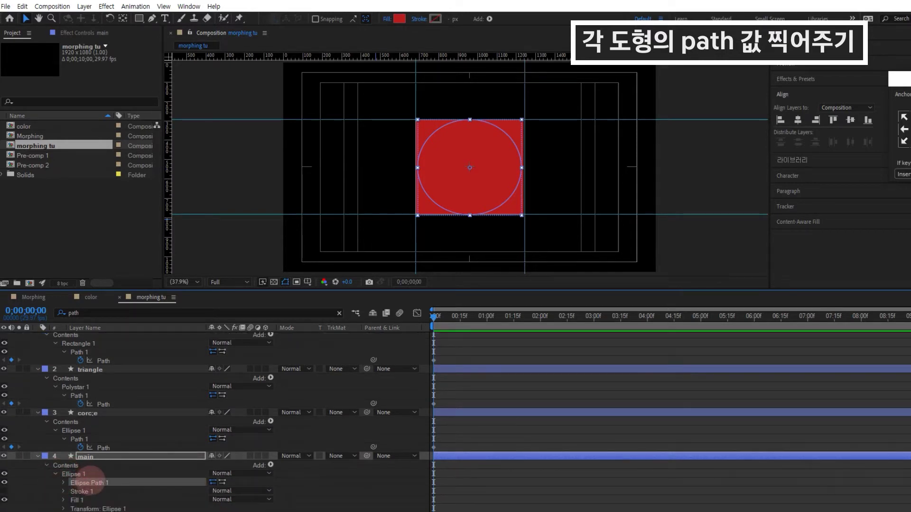
scroll(88, 483, down, 1)
right_click(97, 473)
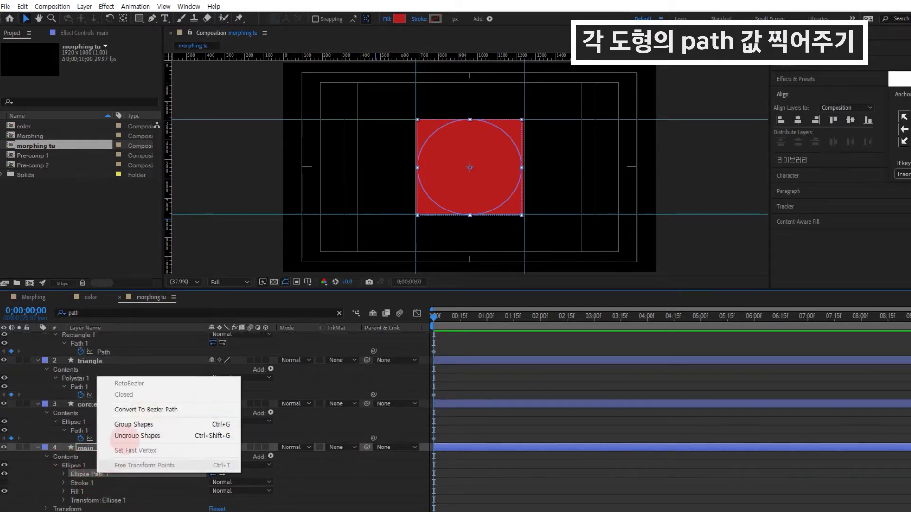
click(137, 409)
click(71, 474)
click(63, 474)
scroll(90, 479, down, 1)
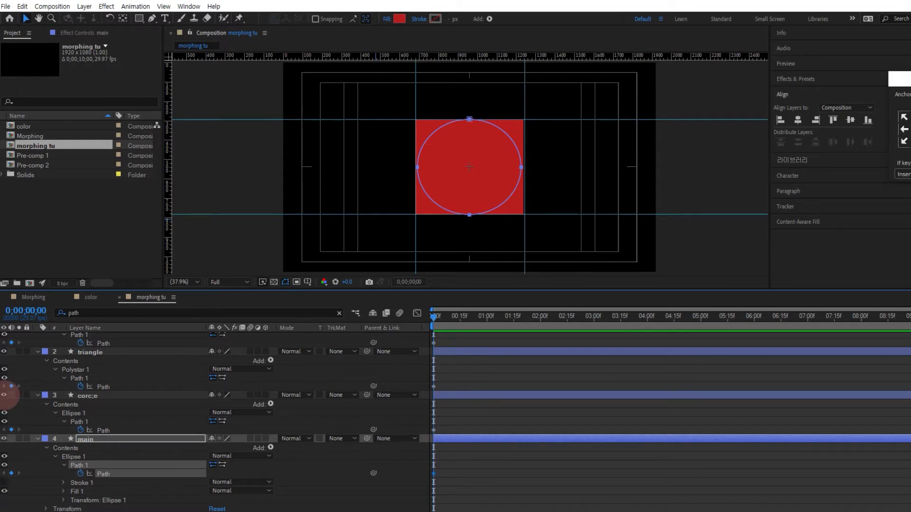
Step: Hide the corc;e layer and copy the triangle's Path value into the main layer's Path at 0;00;01;00
scroll(113, 421, up, 3)
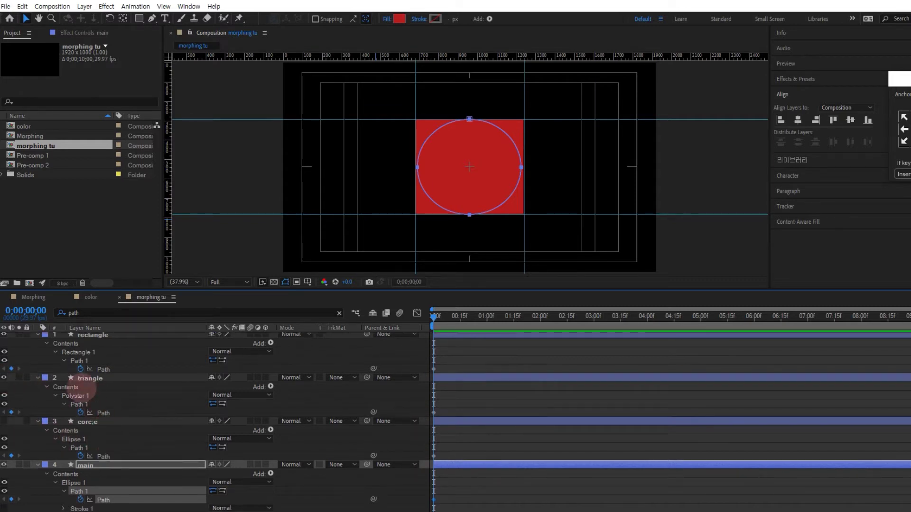
click(89, 378)
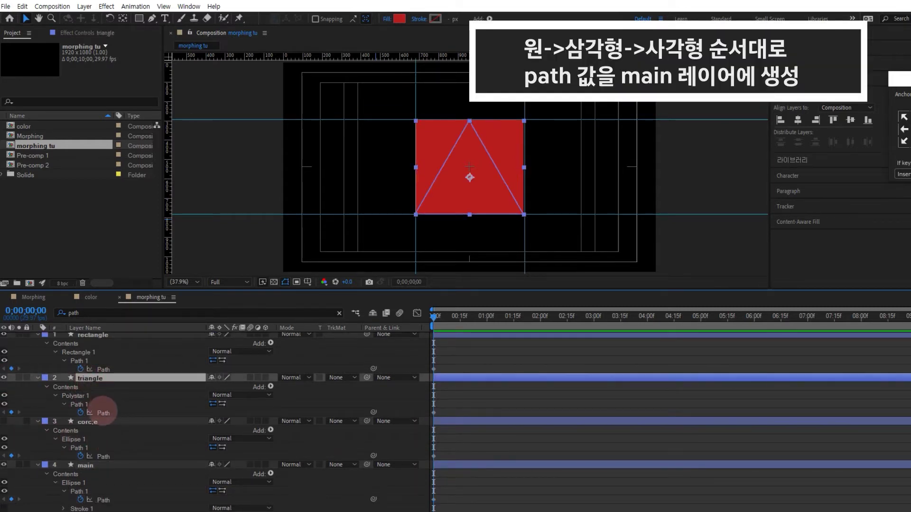
click(103, 413)
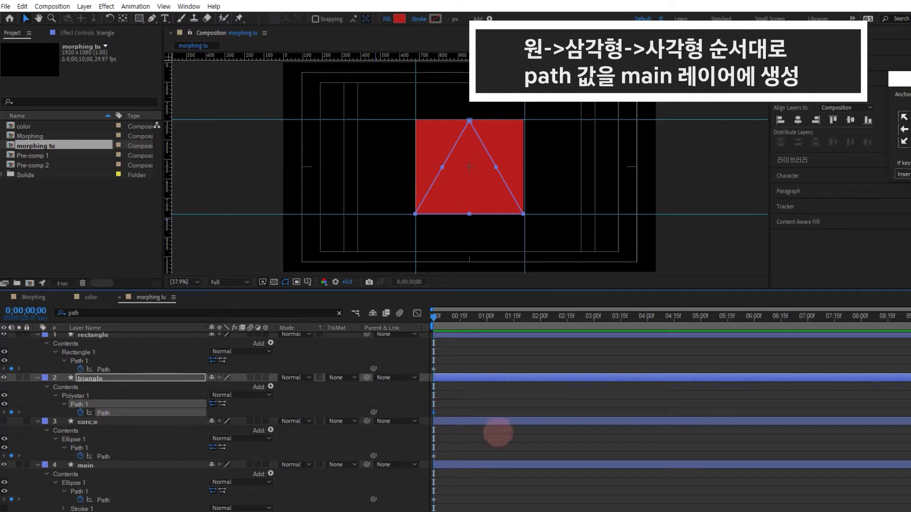
scroll(484, 398, down, 3)
drag(433, 316, 489, 315)
click(103, 474)
key(ctrl+v)
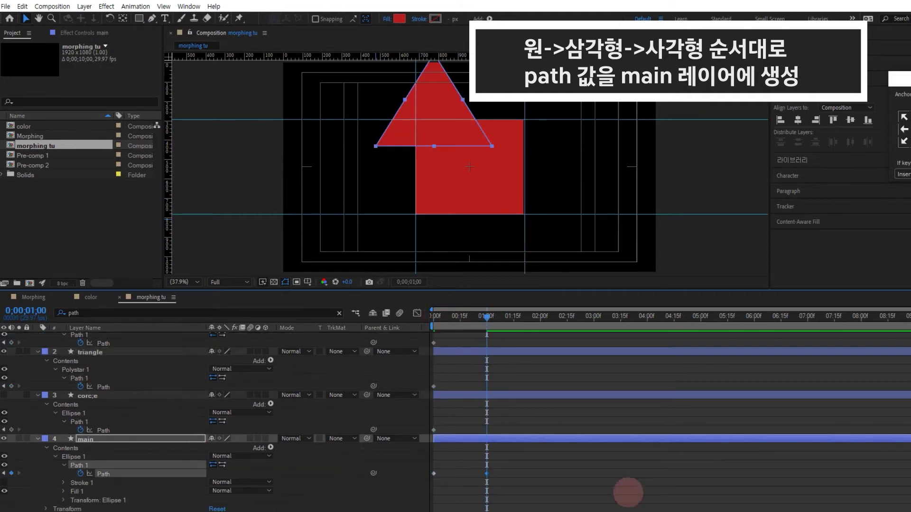
Step: Copy the rectangle's Path value into the main layer's Path at 0;00;02;00, hiding the rectangle and triangle layers
scroll(134, 422, up, 3)
click(93, 338)
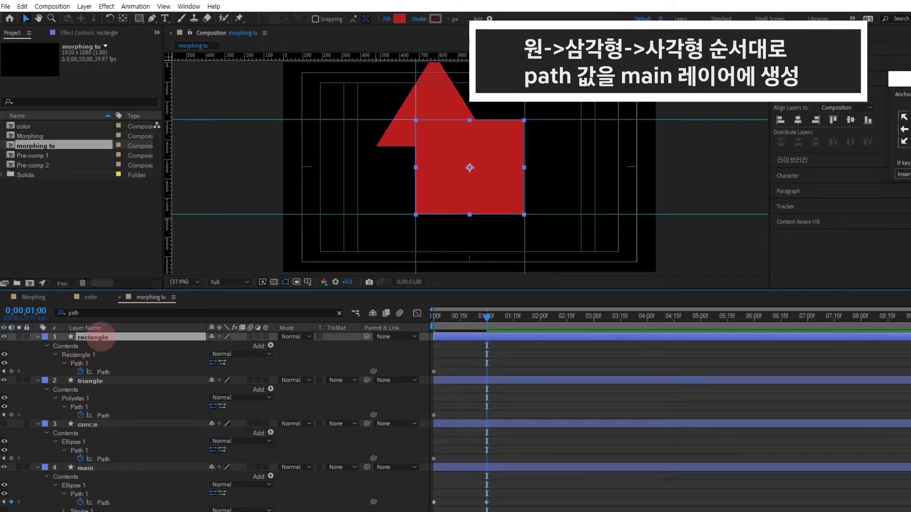
click(104, 372)
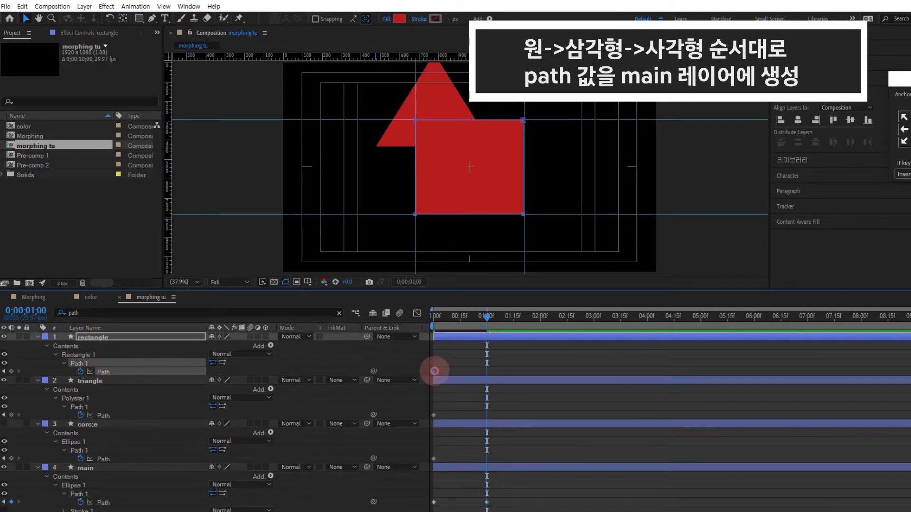
key(ctrl+v)
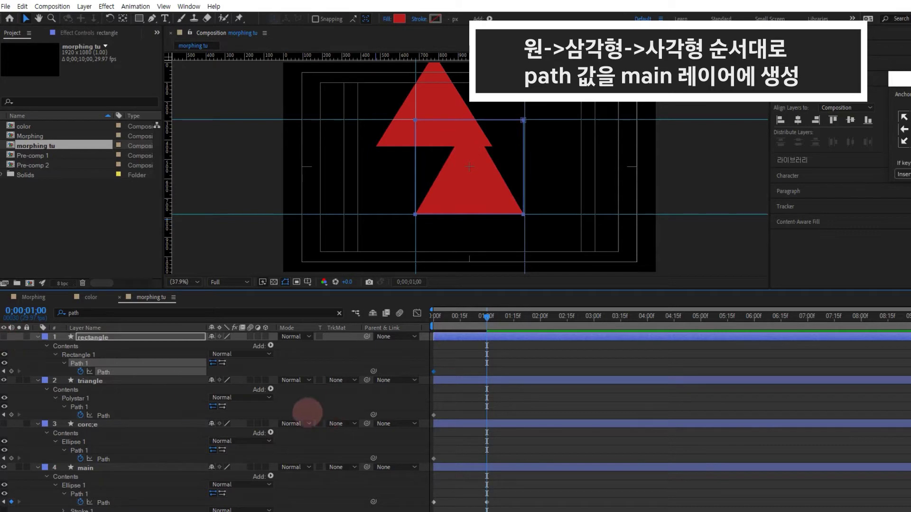
click(5, 380)
scroll(446, 461, down, 2)
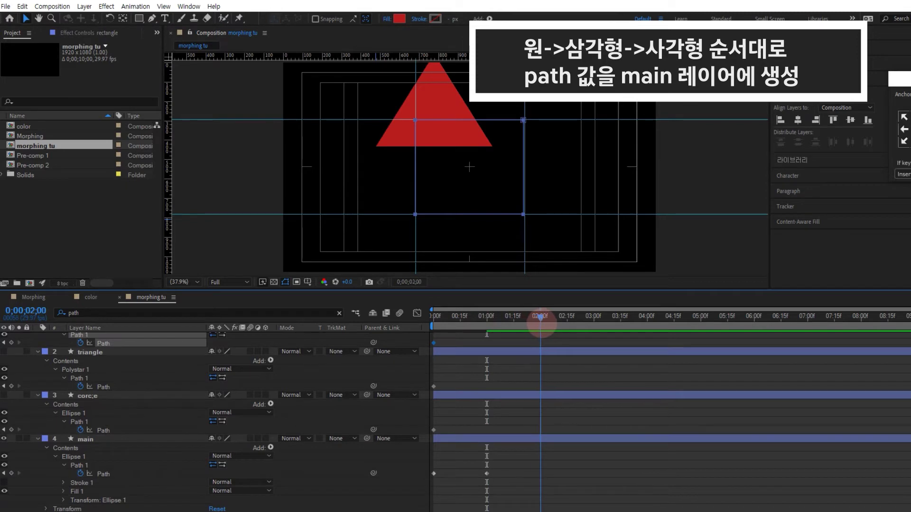
click(126, 473)
key(ctrl+v)
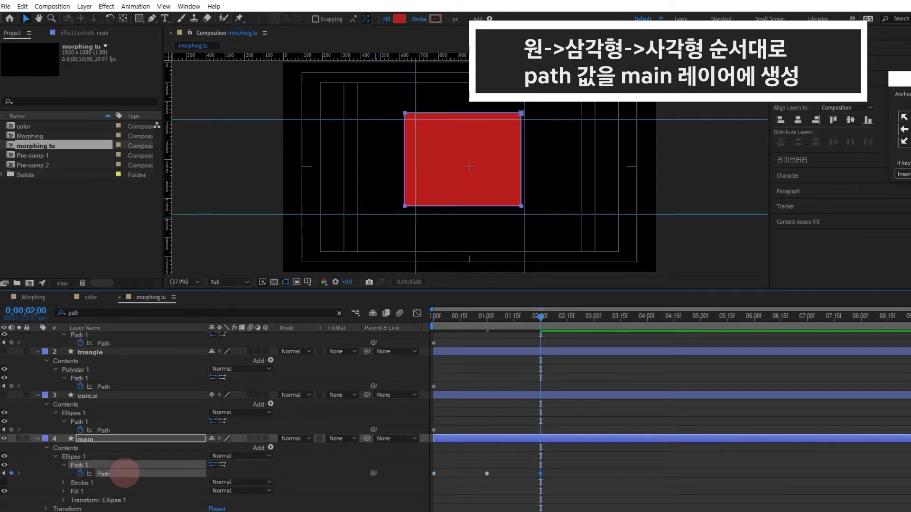
Step: Collapse the properties of the rectangle, triangle and corc;e layers
scroll(51, 424, up, 2)
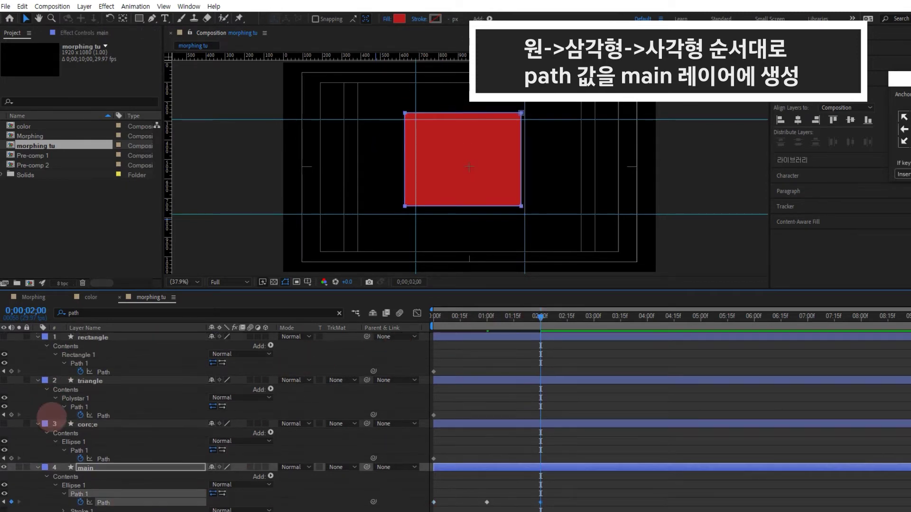
click(38, 338)
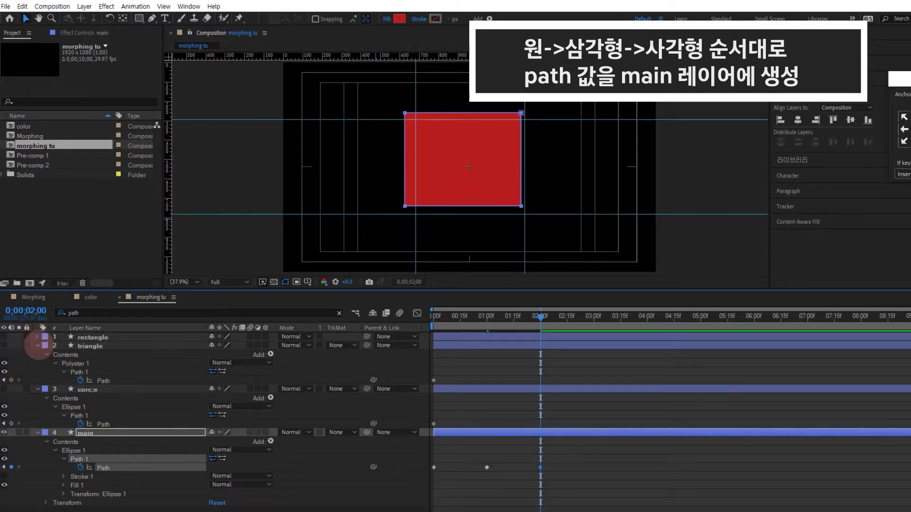
click(38, 345)
click(38, 354)
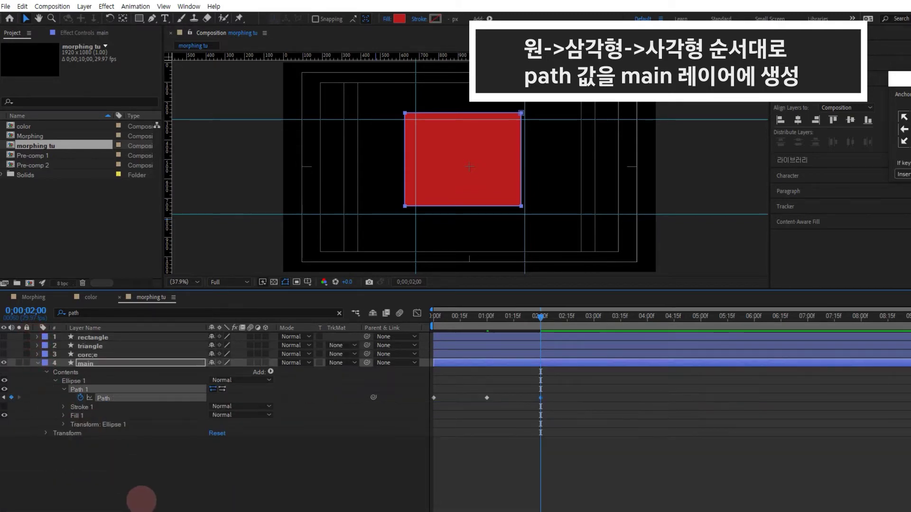
click(139, 495)
Step: At 0;00;01;00, reposition the main layer's triangle path to the horizontal centre, with its tip above the upper guide and its base above the lower one
drag(432, 315, 487, 342)
click(487, 398)
click(116, 455)
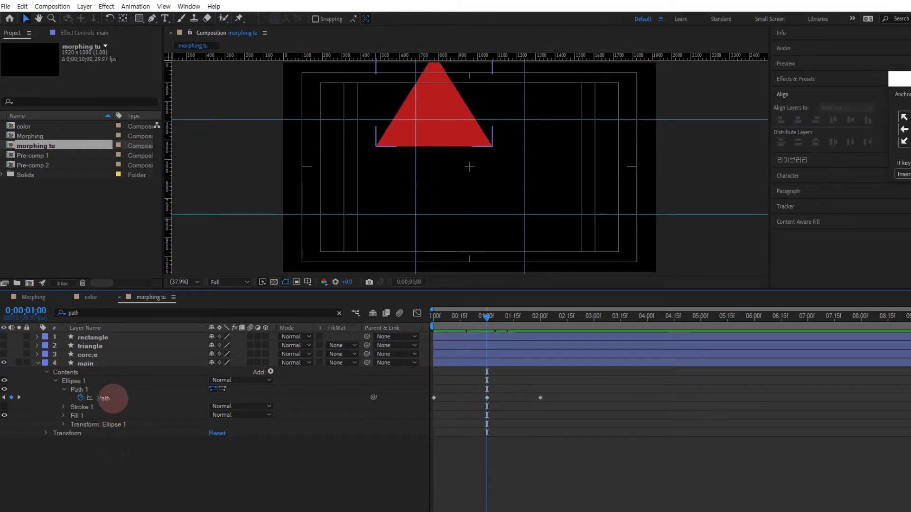
click(112, 398)
key(shift+Down)
key(shift+Down)
key(shift+Down)
key(shift+Down)
key(shift+Down)
key(shift+Down)
key(shift+Down)
key(shift+Down)
key(shift+Down)
key(shift+Down)
key(shift+Down)
key(shift+Down)
key(shift+Down)
key(shift+Down)
key(shift+Down)
key(shift+Up)
key(shift+Up)
key(shift+Up)
key(shift+Down)
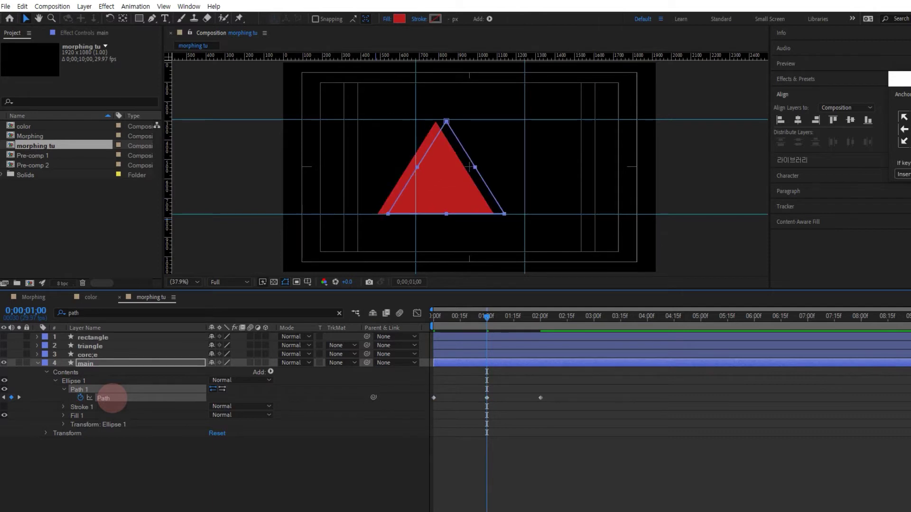
key(shift+Right)
key(shift+Right)
key(shift+Right)
key(shift+Right)
key(shift+Right)
key(shift+Right)
key(shift+Right)
key(shift+Right)
key(shift+Right)
key(shift+Right)
key(shift+Right)
key(shift+Right)
key(shift+Right)
key(shift+Right)
key(shift+Up)
key(shift+Up)
key(shift+Up)
key(shift+Up)
key(shift+Up)
key(shift+Up)
key(shift+Up)
key(shift+Up)
key(shift+Up)
key(shift+Up)
key(shift+Up)
key(shift+Up)
key(shift+Up)
key(shift+Up)
key(shift+Up)
key(shift+Up)
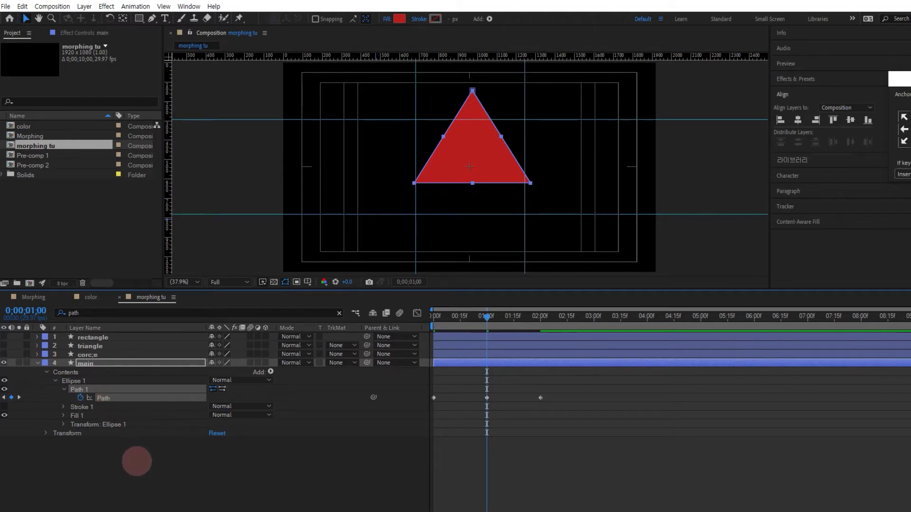
click(137, 461)
Step: At 0;00;02;00, align the main layer's rectangle path with the guides and narrow it by moving both right corners onto the right guide
drag(487, 316, 539, 321)
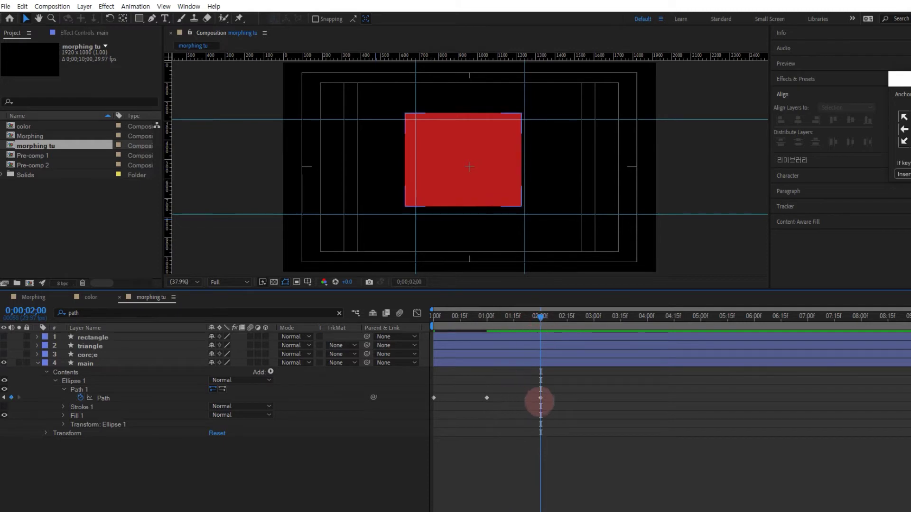
click(541, 397)
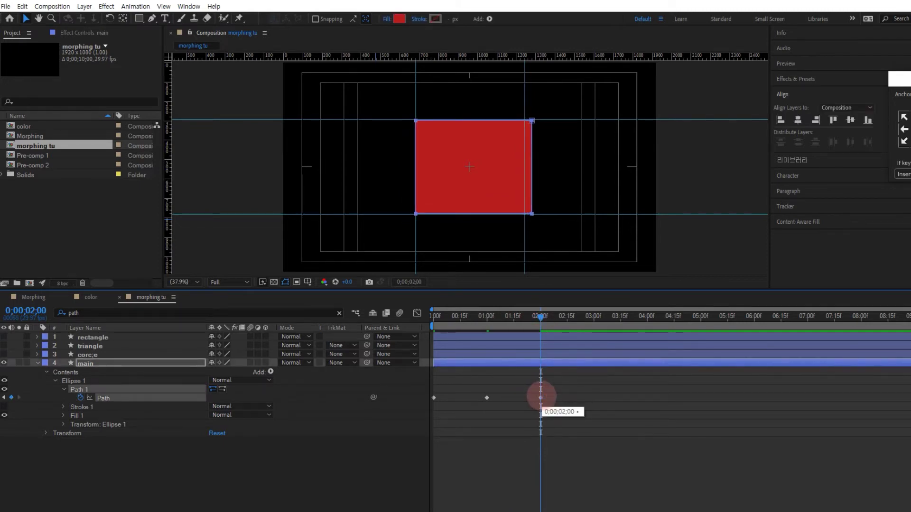
key(h)
drag(528, 122, 545, 149)
click(25, 18)
drag(546, 143, 539, 142)
click(547, 237)
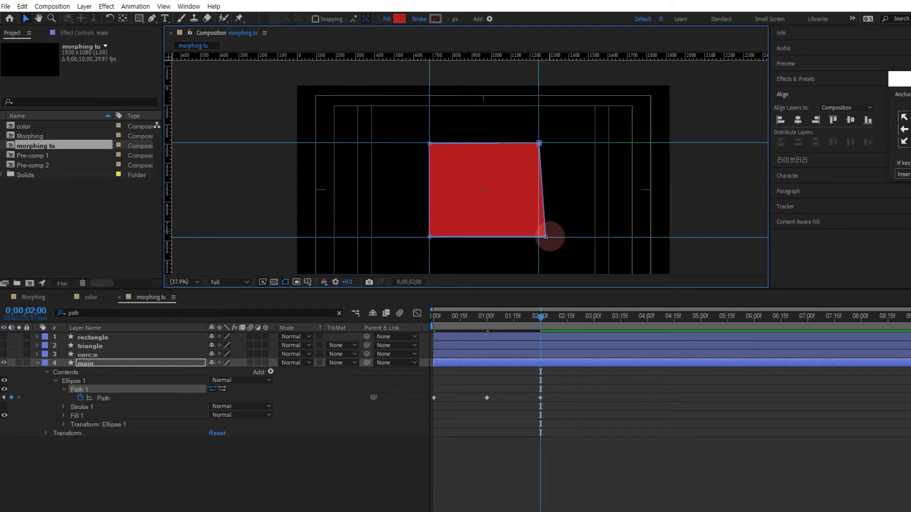
drag(546, 237, 540, 237)
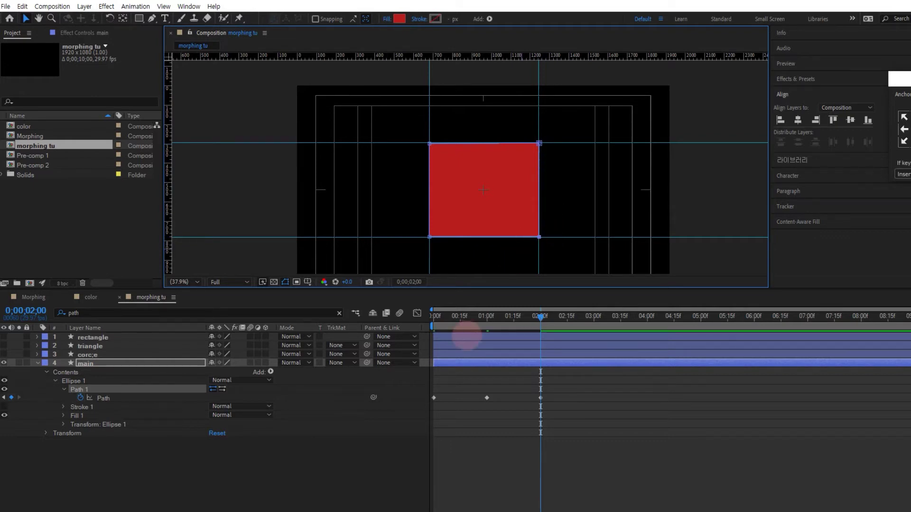
Step: Preview the morphing animation from the composition start
drag(445, 317, 417, 313)
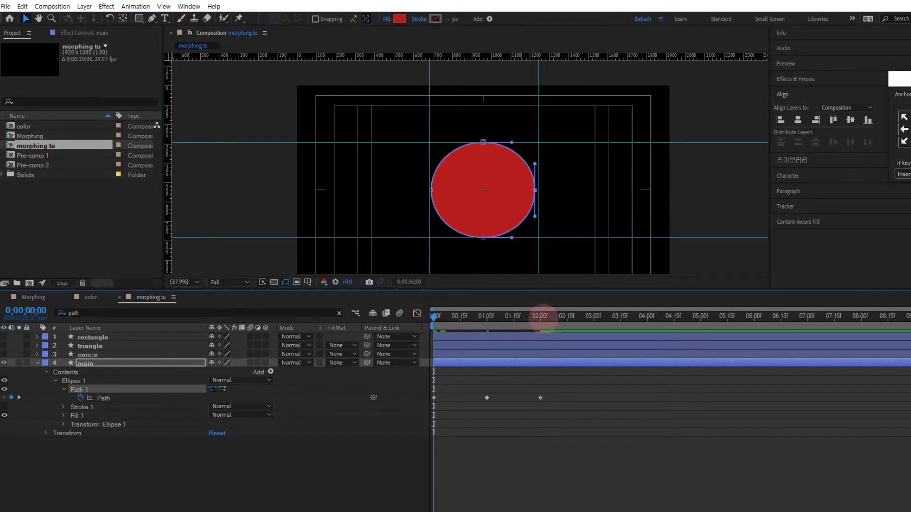
key(space)
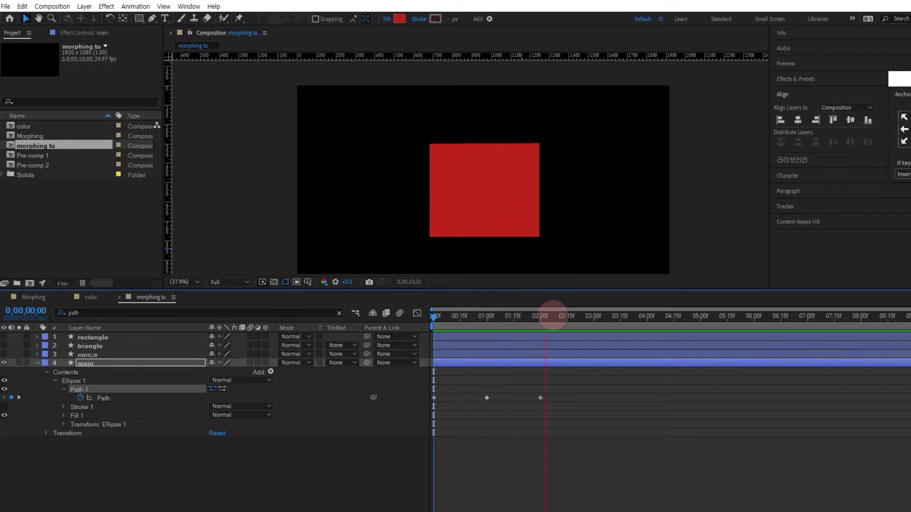
key(space)
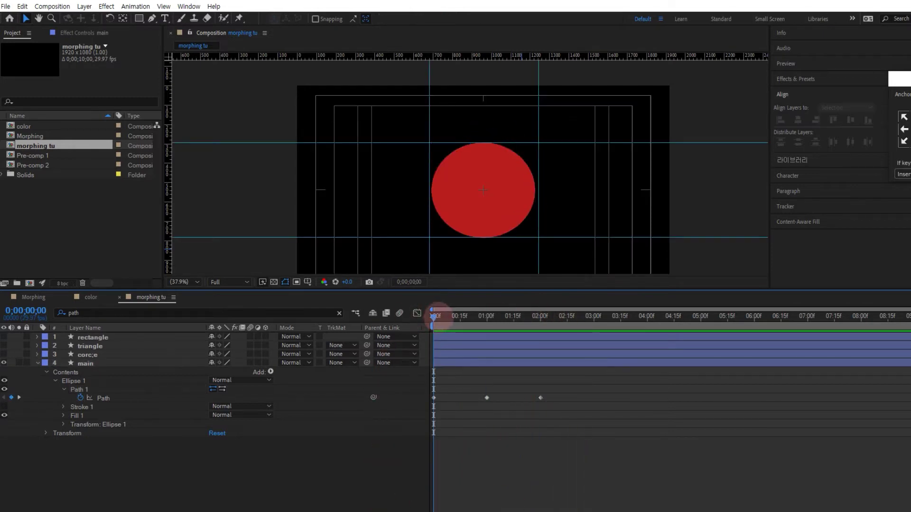
Step: Copy the main layer's circle Path keyframe from the composition start to 0;00;00;16
drag(434, 315, 455, 316)
click(433, 398)
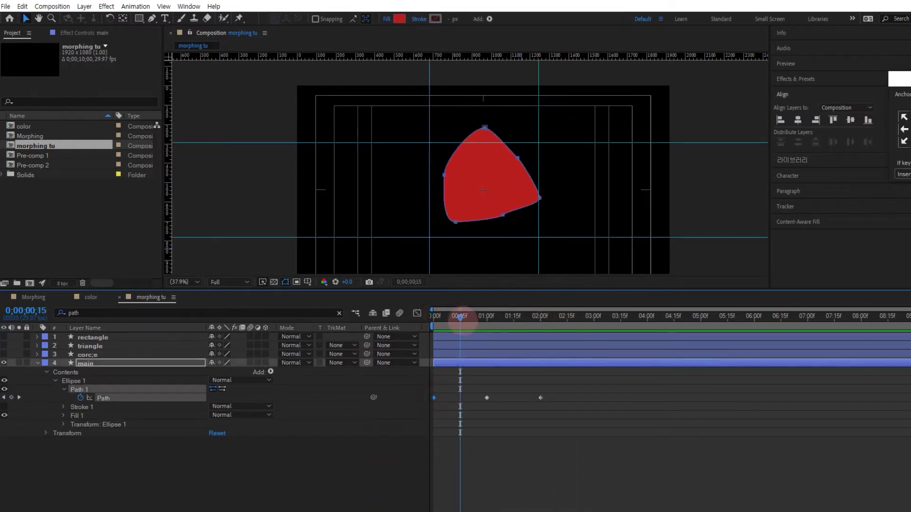
key(ctrl+c)
key(ctrl+v)
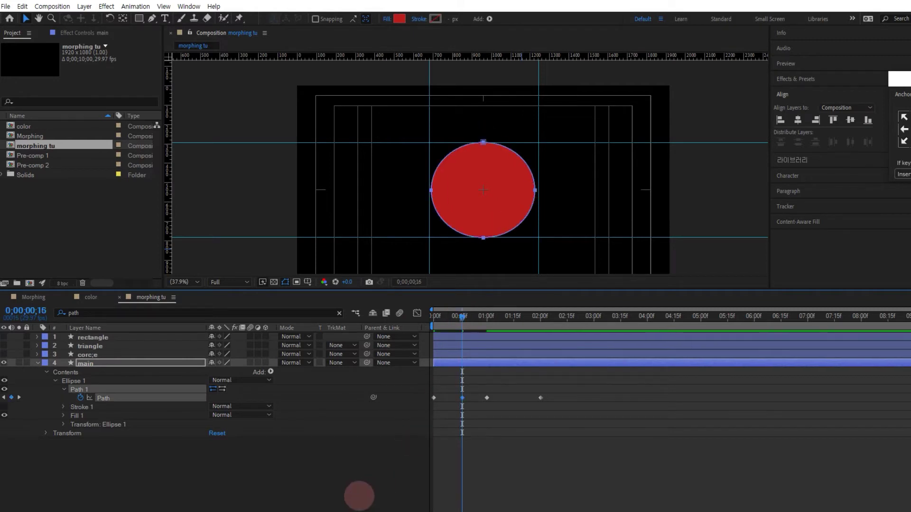
drag(465, 318, 484, 317)
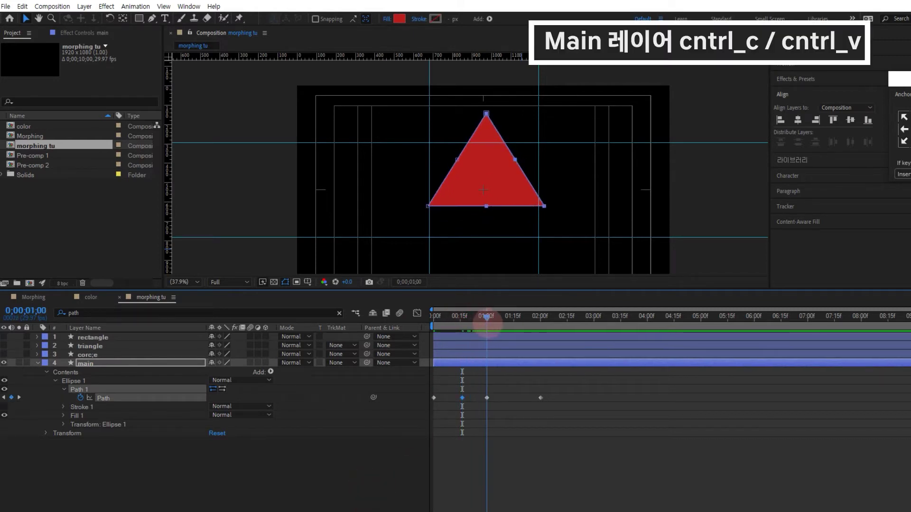
Step: Duplicate the main layer and reveal the duplicate's Path keyframes, with the time at 0;00;01;00
click(217, 466)
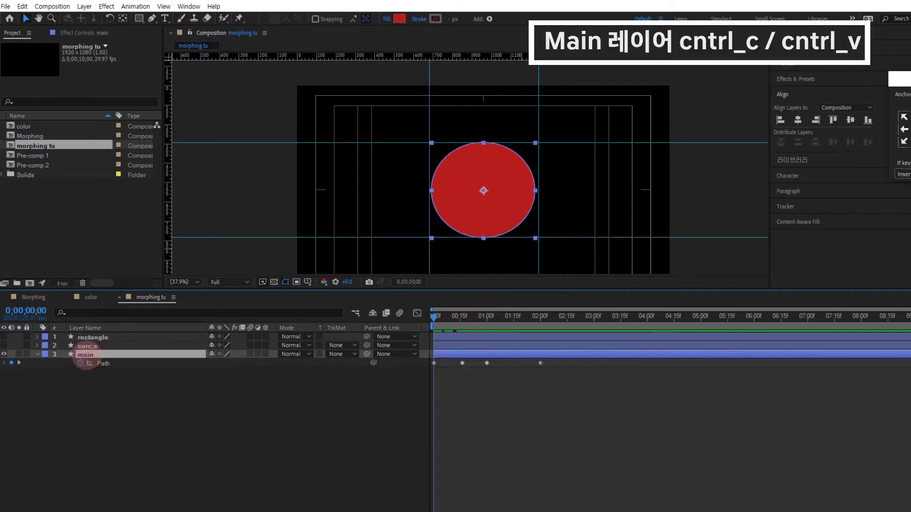
key(ctrl+c)
key(ctrl+v)
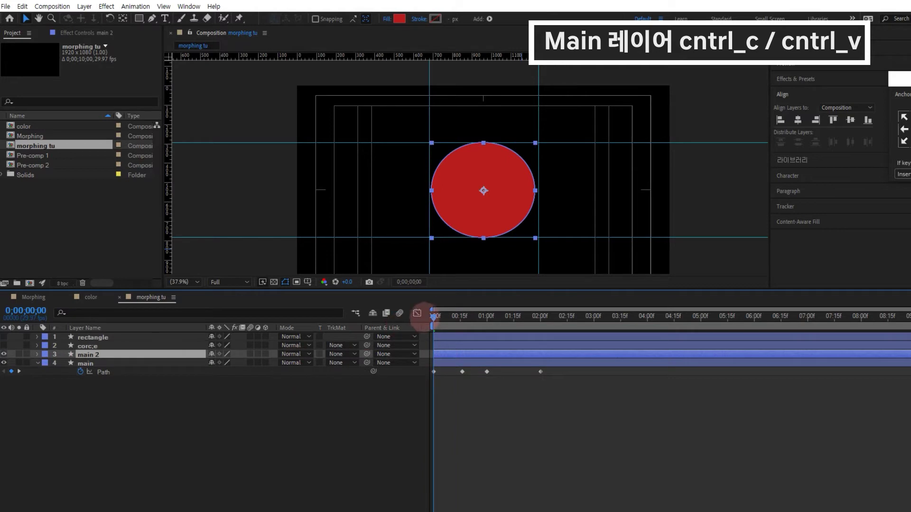
drag(458, 317, 487, 317)
click(147, 359)
click(144, 354)
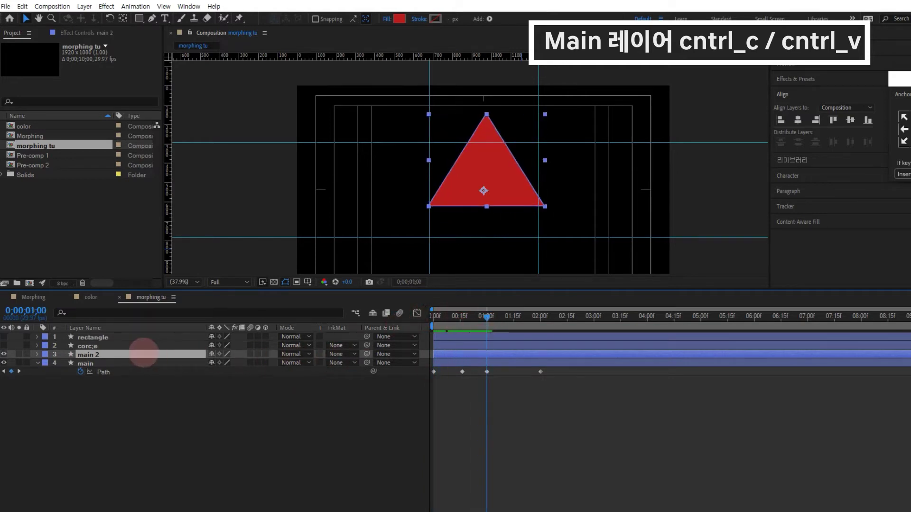
key(u)
Step: At 0;00;01;00, shift the main 2 layer's triangle path down so it overlaps the lower half of the main layer's triangle
click(496, 370)
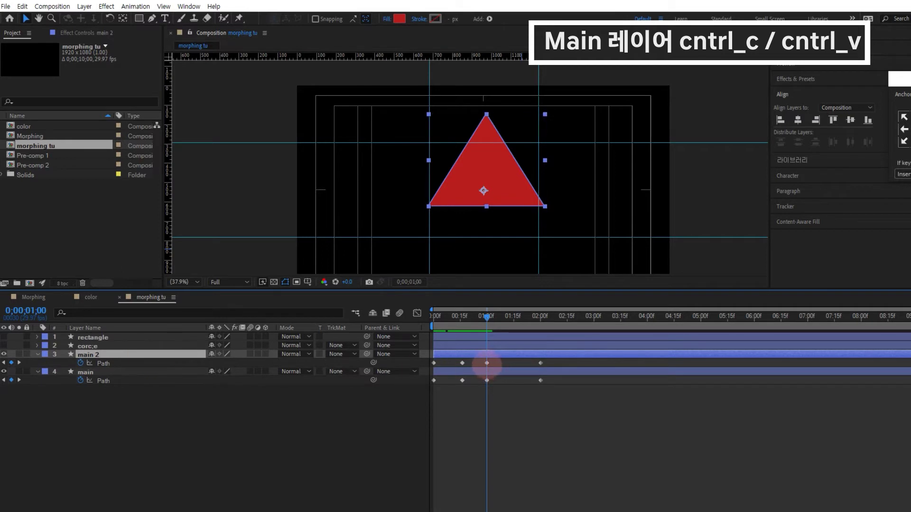
click(487, 363)
key(shift+Down)
key(shift+Down)
key(shift+Down)
key(shift+Down)
key(shift+Down)
key(shift+Down)
key(shift+Down)
key(shift+Down)
key(shift+Down)
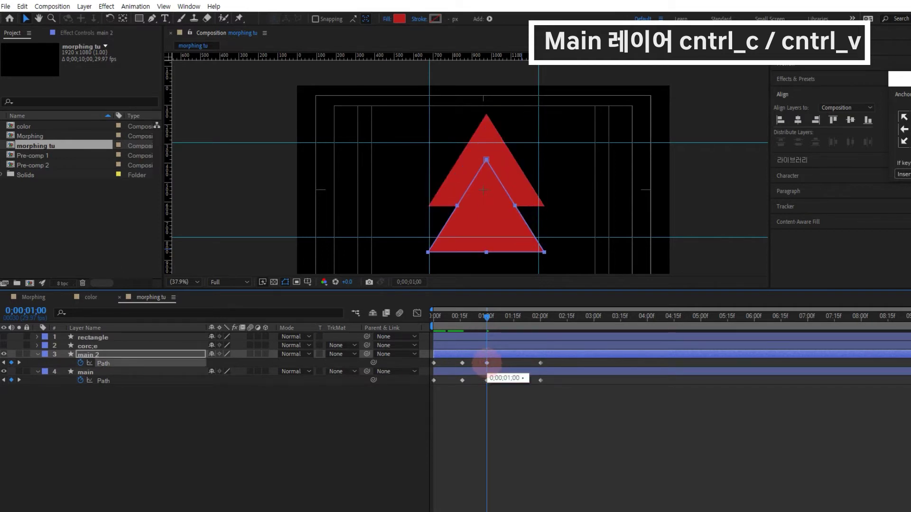
click(358, 450)
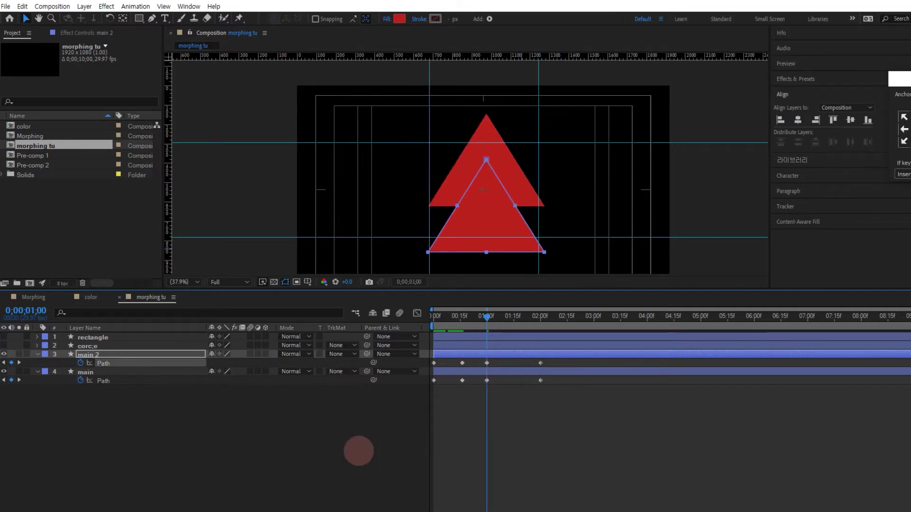
Step: Widen the main 2 triangle's base by pulling both bottom corners outward and straighten its sides with the midpoints, forming a tree silhouette
click(491, 247)
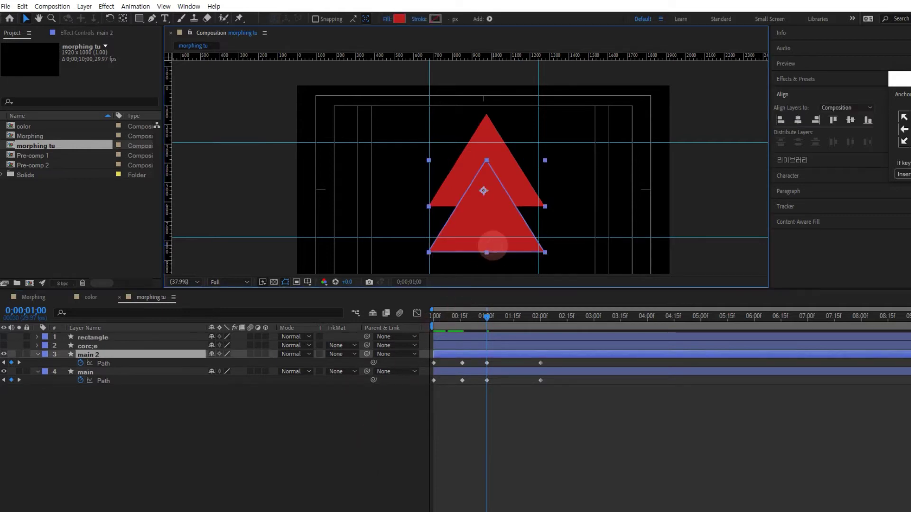
click(137, 364)
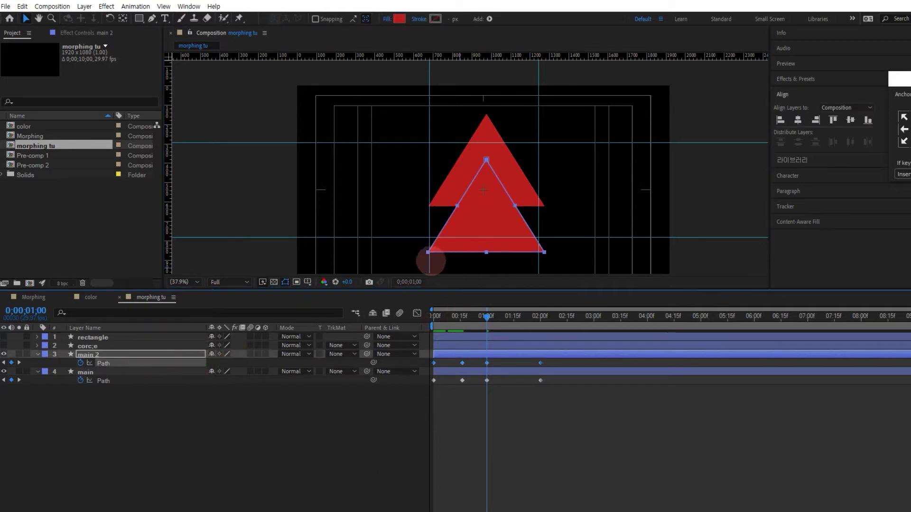
click(428, 252)
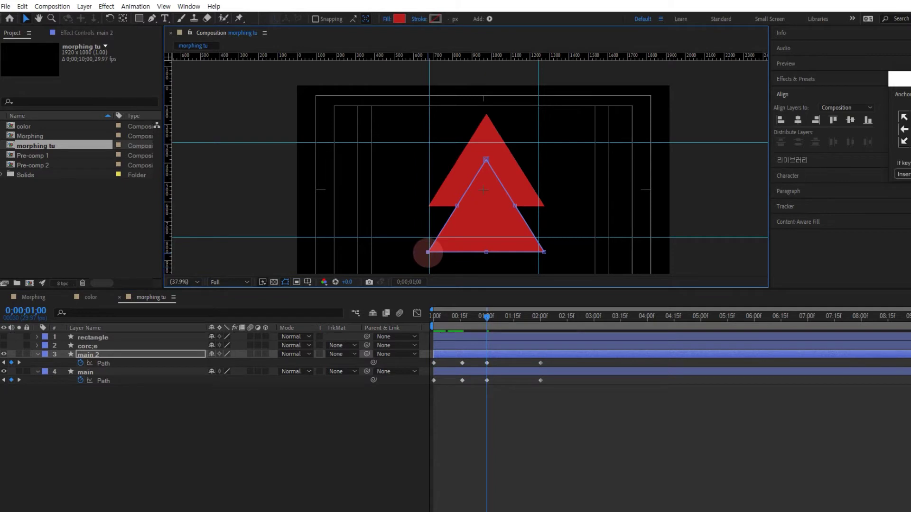
key(ctrl+z)
drag(559, 260, 414, 241)
drag(428, 253, 412, 258)
scroll(547, 253, down, 1)
drag(536, 242, 550, 247)
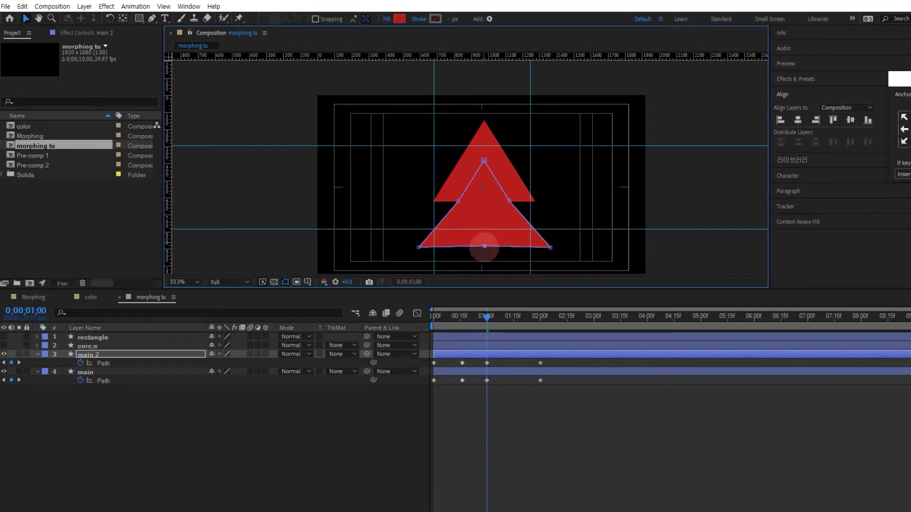
drag(509, 202, 511, 201)
drag(455, 201, 453, 201)
drag(511, 201, 512, 200)
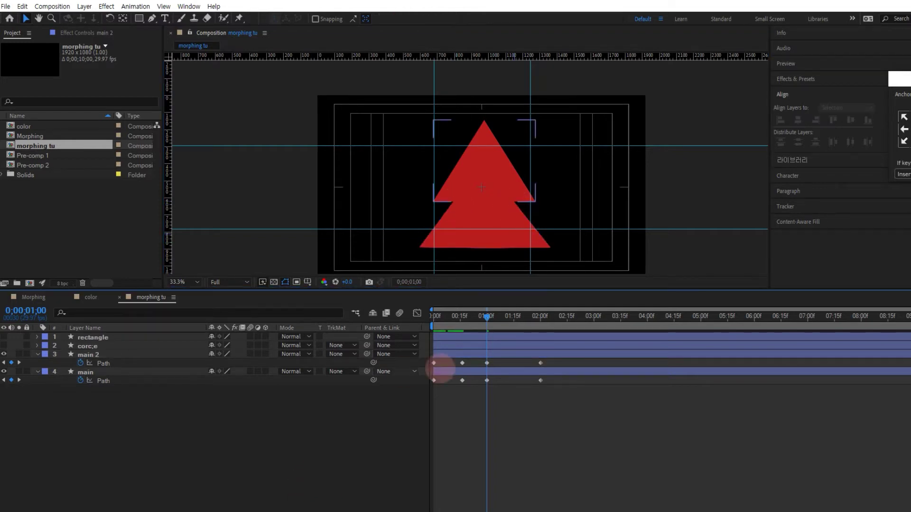
Step: Copy the 0;00;01;00 triangle Path keyframes of both the main and main 2 layers to 0;00;01;15
click(485, 335)
mouse_move(485, 335)
mouse_down()
mouse_move(421, 340)
mouse_move(485, 347)
mouse_up()
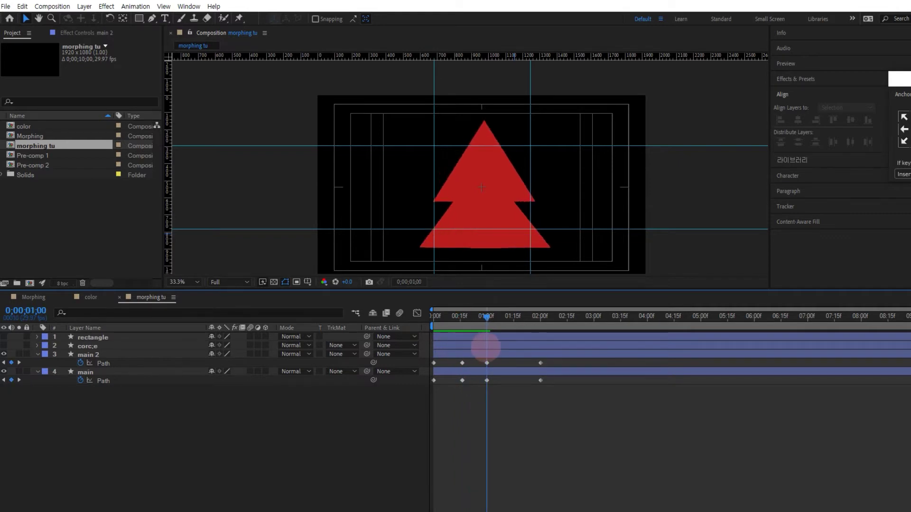
click(118, 362)
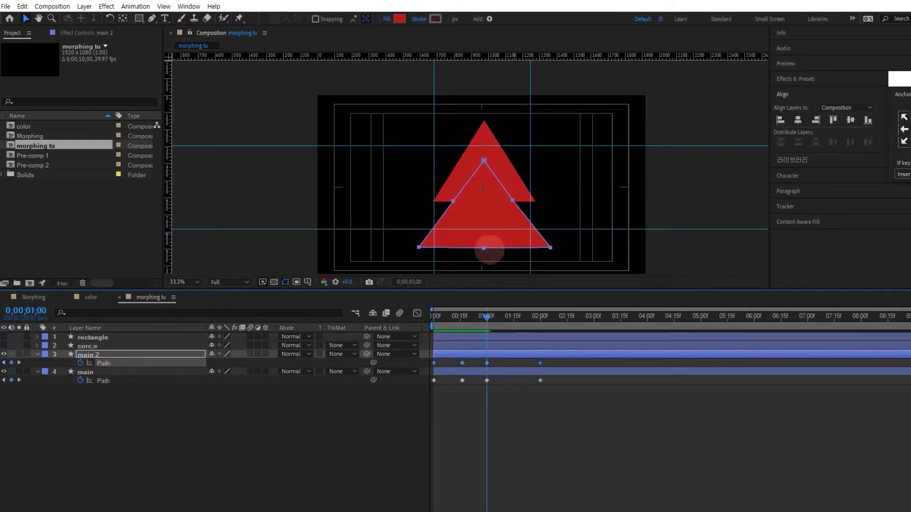
click(280, 454)
click(487, 380)
click(497, 317)
drag(487, 316, 512, 316)
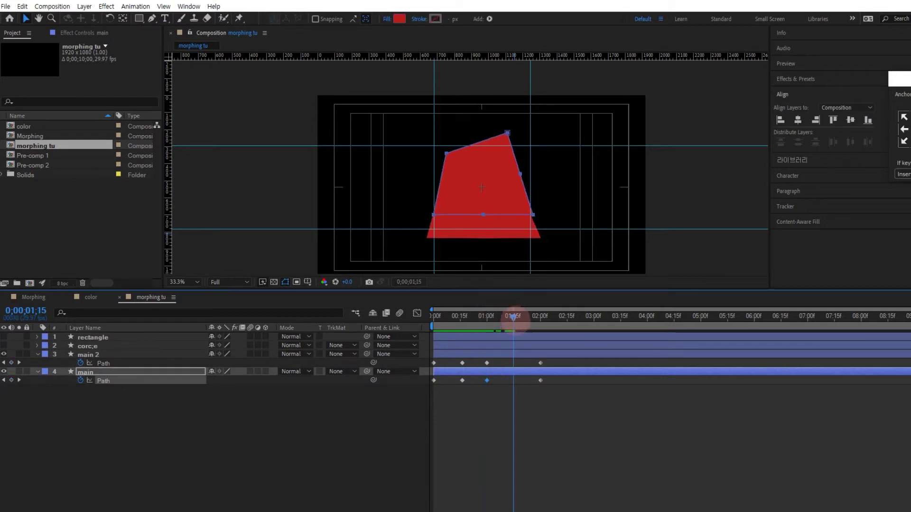
key(ctrl+v)
click(487, 363)
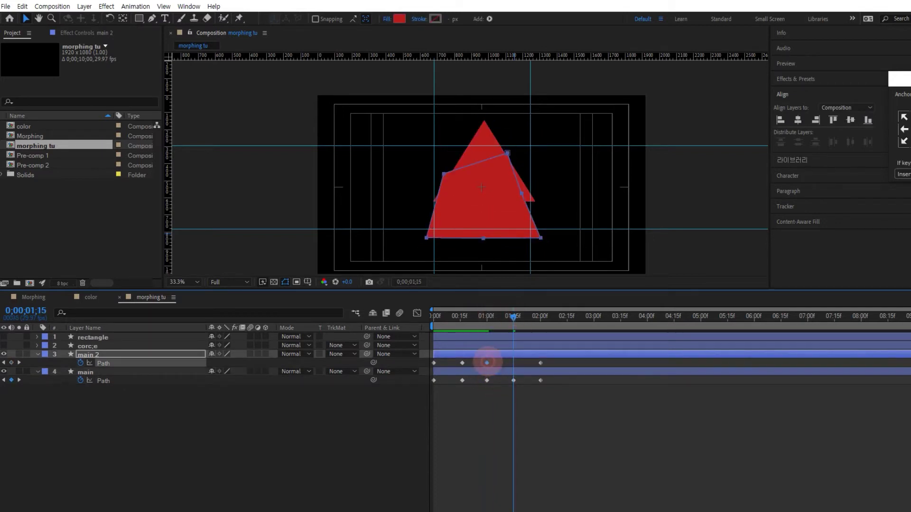
key(ctrl+v)
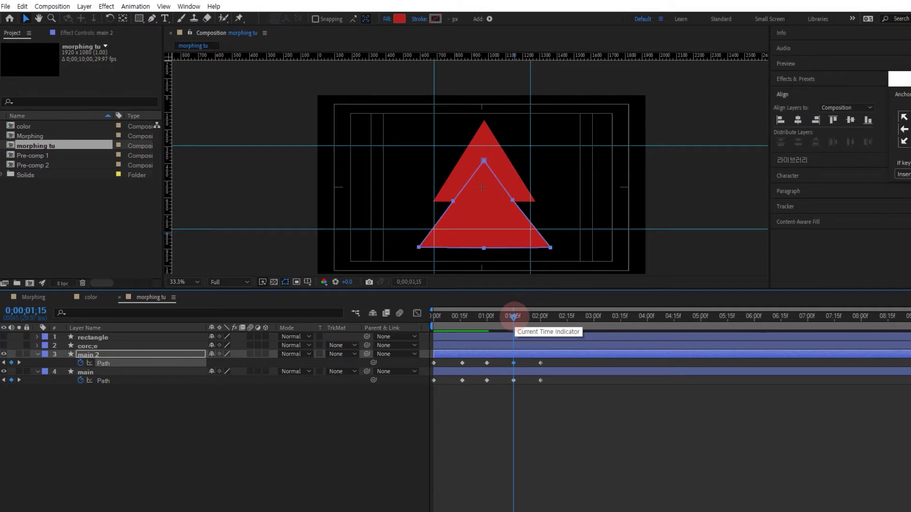
Step: Copy the main layer's starting circle Path keyframe to 0;00;02;15
drag(513, 316, 560, 334)
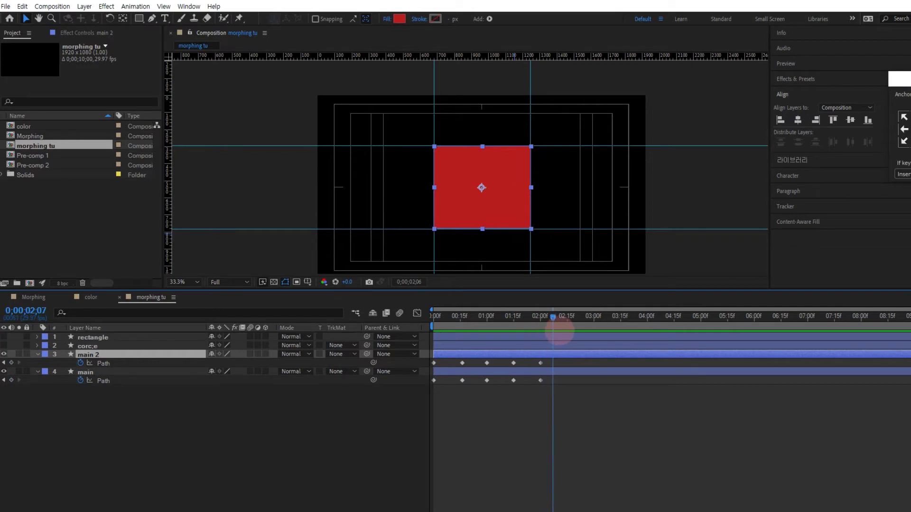
click(453, 401)
click(433, 380)
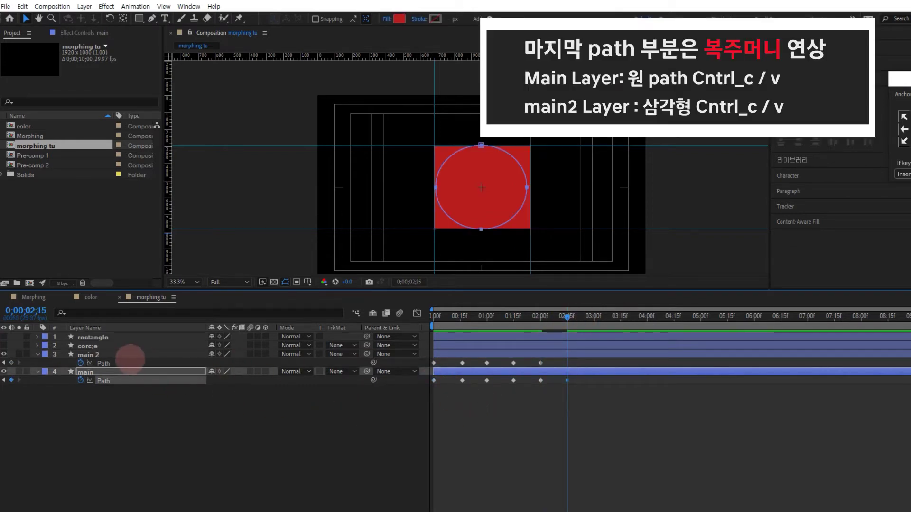
Step: Copy the main 2 layer's triangle Path keyframe from 0;00;01;15 to 0;00;02;15
click(106, 363)
drag(552, 317, 511, 338)
click(325, 409)
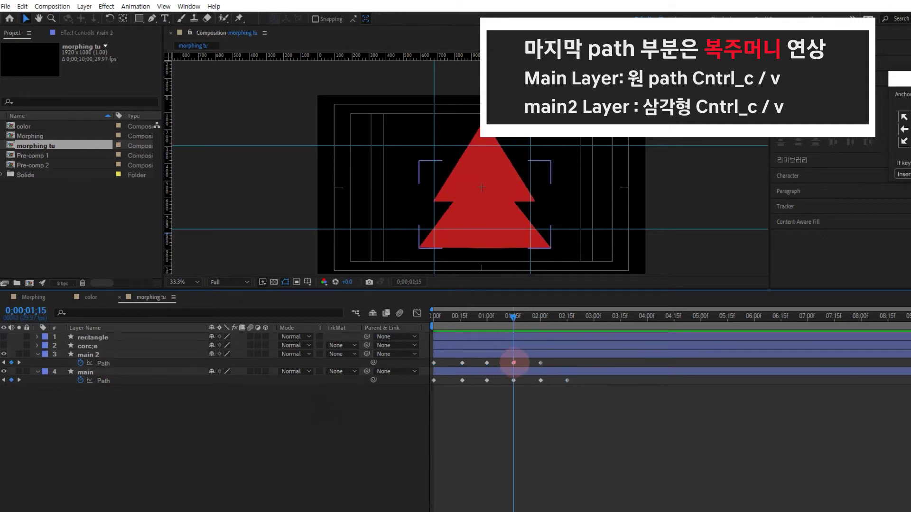
click(514, 363)
drag(515, 317, 568, 317)
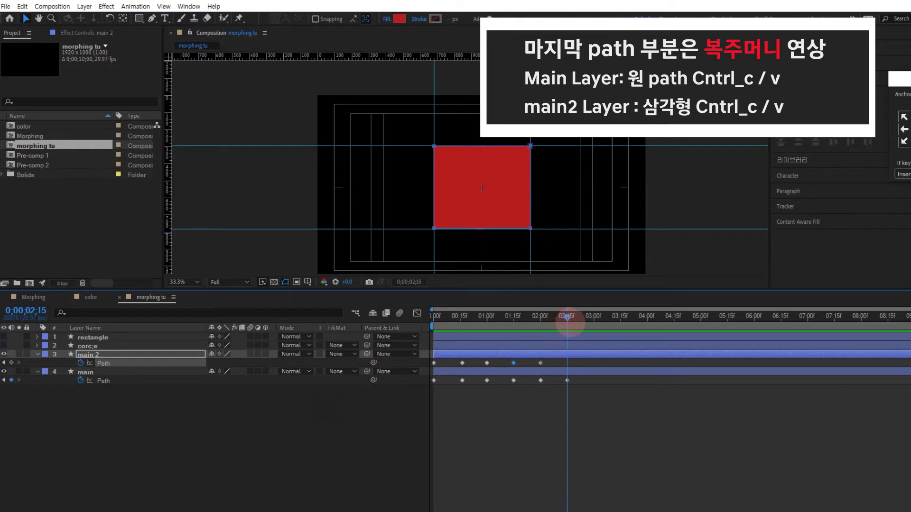
key(ctrl+v)
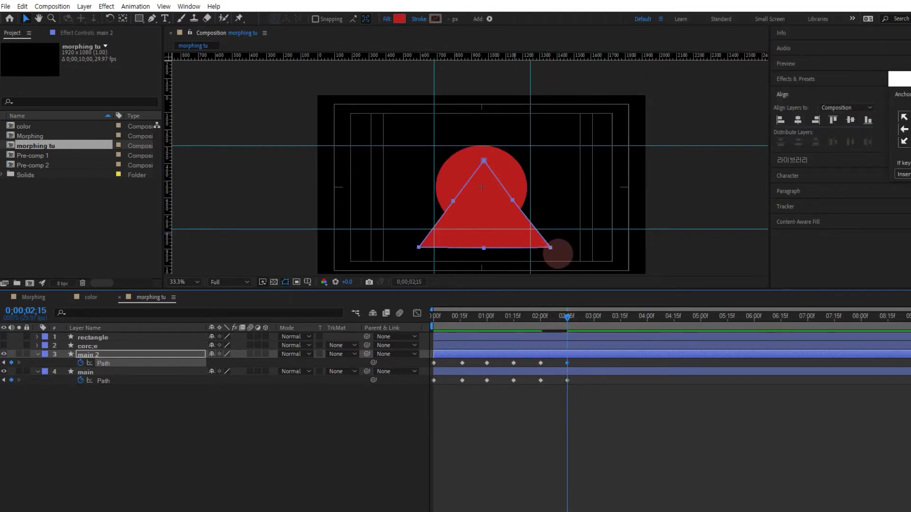
Step: At 0;00;02;15, start inverting the main 2 triangle by relocating a base corner above the circle, its tip downward and its side points upward
drag(562, 263, 430, 122)
drag(484, 160, 488, 228)
drag(454, 201, 462, 171)
drag(512, 200, 514, 171)
drag(482, 225, 489, 181)
Step: Shape the inverted main 2 triangle into a pouch neck, with its top corners on the vertical guides and its tip inside the circle
drag(421, 109, 568, 128)
drag(562, 122, 539, 121)
key(ctrl+z)
click(417, 110)
drag(430, 122, 434, 128)
drag(495, 123, 492, 129)
click(568, 300)
drag(561, 122, 532, 128)
drag(519, 179, 499, 164)
drag(513, 171, 470, 162)
click(491, 162)
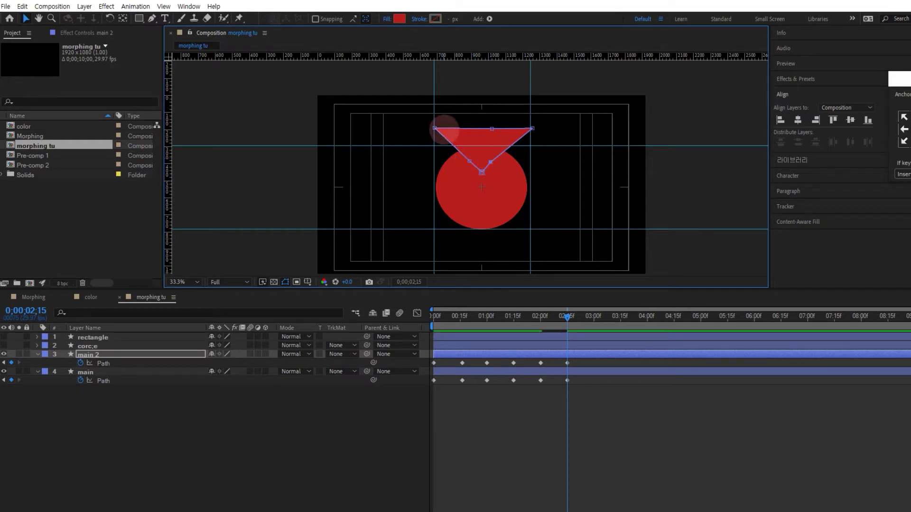
Step: Narrow the pouch neck by moving the inverted main 2 triangle's two top corners inward from the vertical guides
click(532, 128)
drag(532, 129, 526, 130)
drag(435, 128, 445, 128)
drag(526, 129, 520, 130)
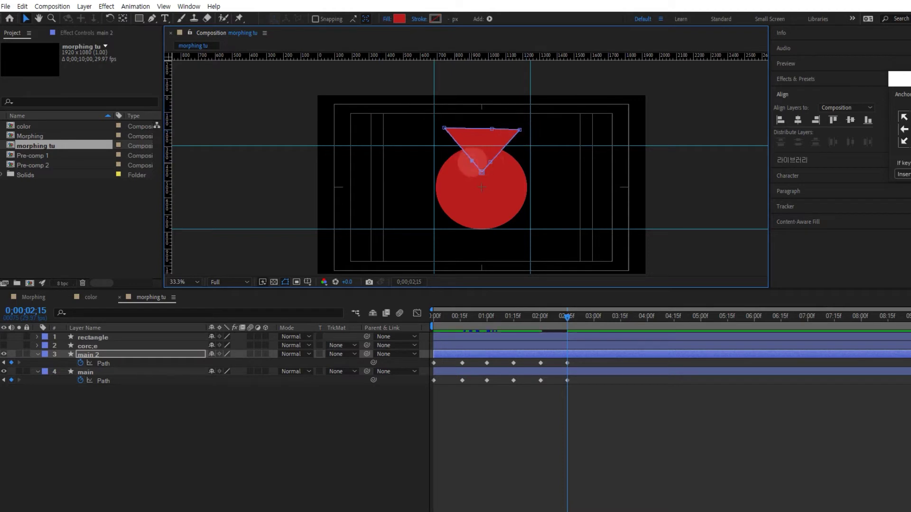
Step: Raise the lower horizontal guide to the neck's upper edge and align both top corners of the main 2 triangle to it
drag(451, 229, 465, 128)
scroll(466, 128, up, 4)
scroll(413, 112, down, 2)
drag(413, 112, 519, 188)
drag(319, 146, 319, 142)
drag(545, 146, 546, 143)
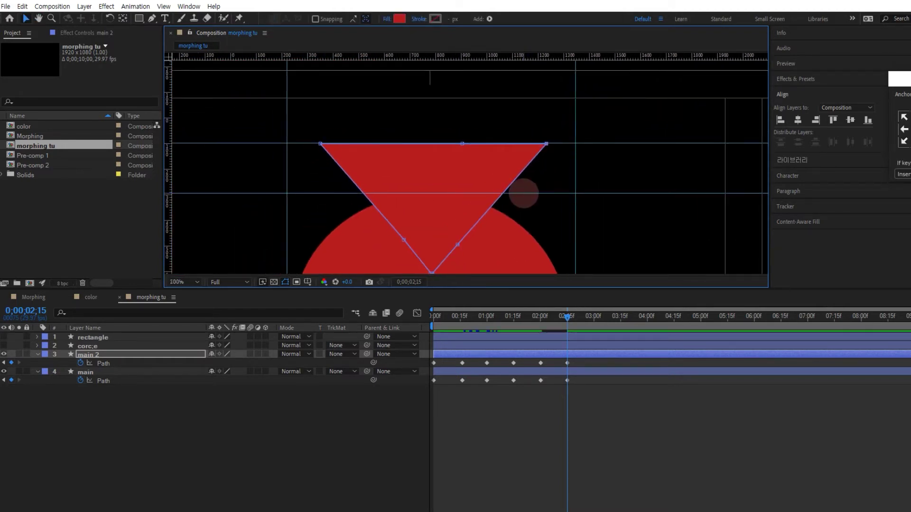
Step: Move the other horizontal guide down from the pouch neck to near the composition's bottom edge
scroll(523, 194, down, 1)
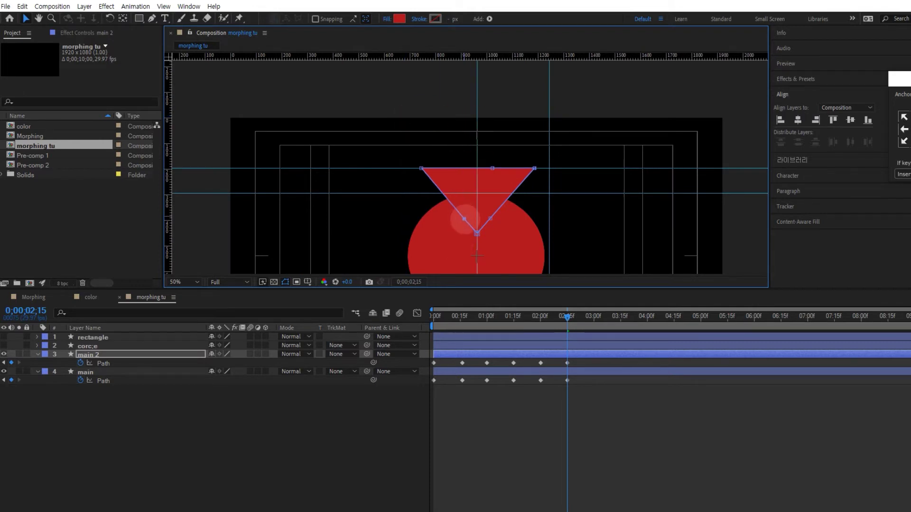
scroll(504, 127, down, 2)
drag(501, 129, 508, 228)
drag(507, 197, 544, 216)
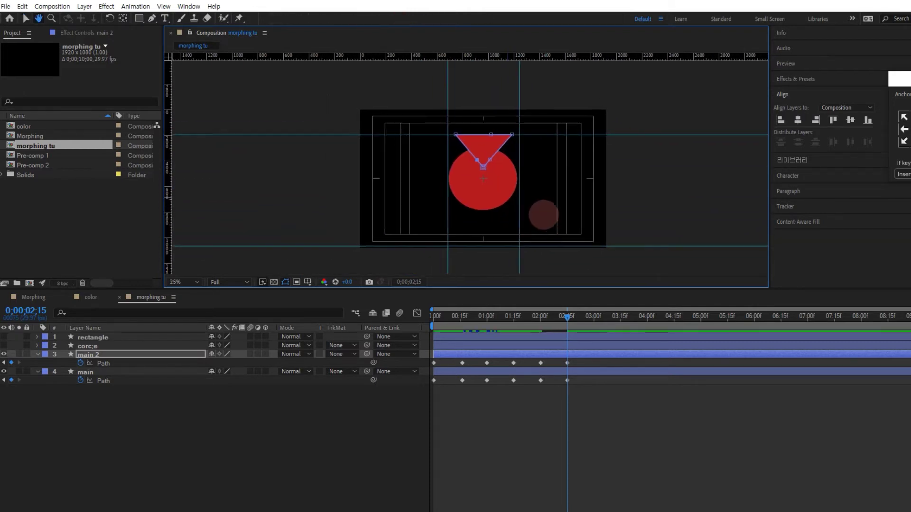
Step: Move both layers' pouch Path keyframes to 0;00;03;00 and copy their 0;00;02;00 Path keyframes to 0;00;02;15
drag(439, 316, 571, 317)
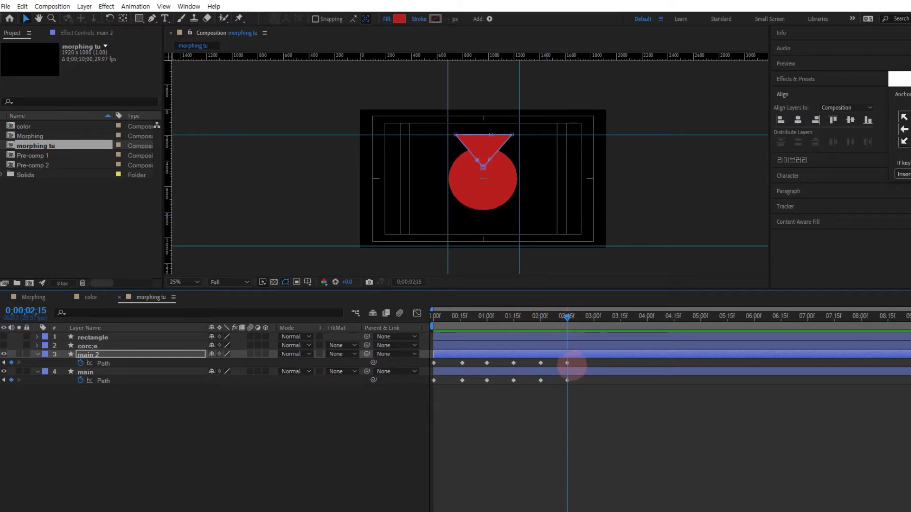
drag(566, 364, 594, 380)
click(540, 363)
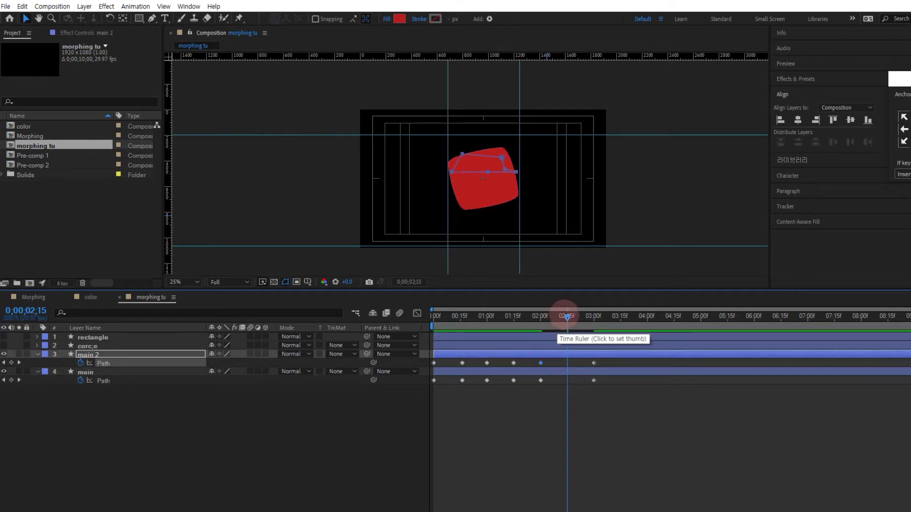
key(ctrl+v)
click(540, 380)
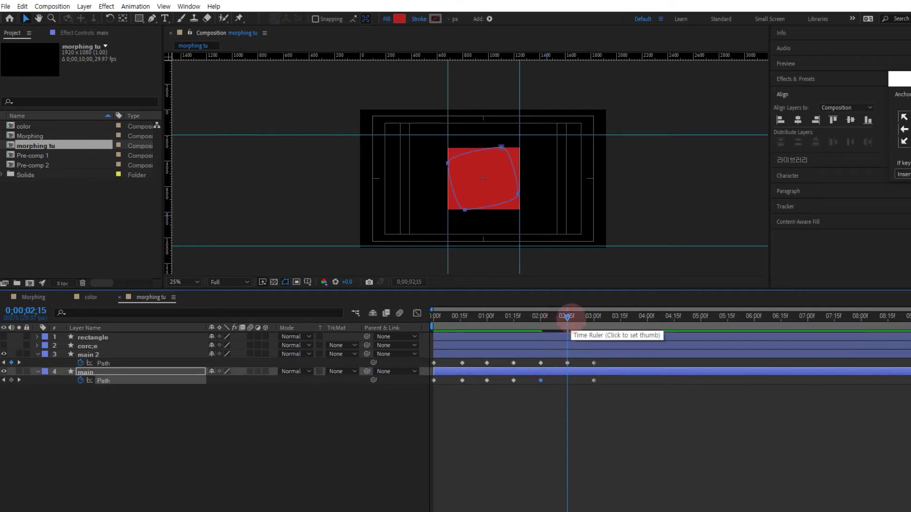
Step: Play back and scrub through the morph from the circle to the pouch
key(space)
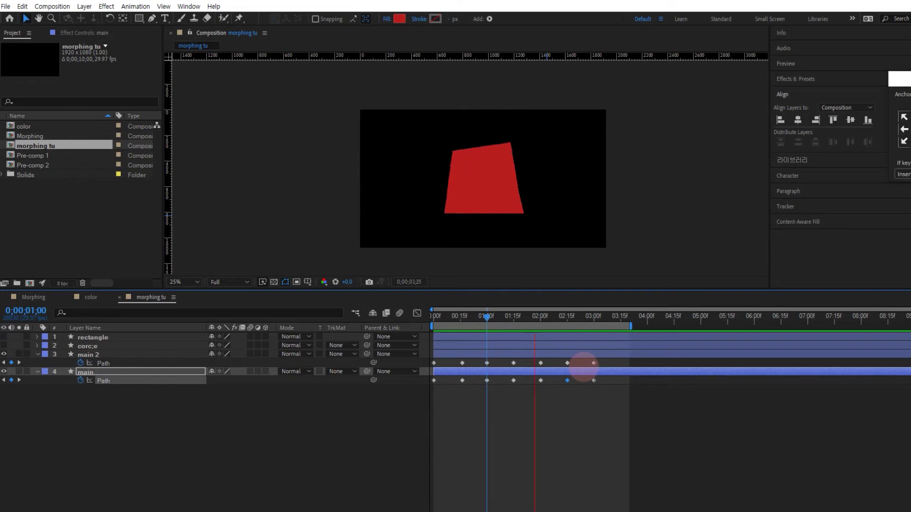
mouse_move(589, 316)
mouse_down()
mouse_move(580, 316)
mouse_move(594, 317)
mouse_up()
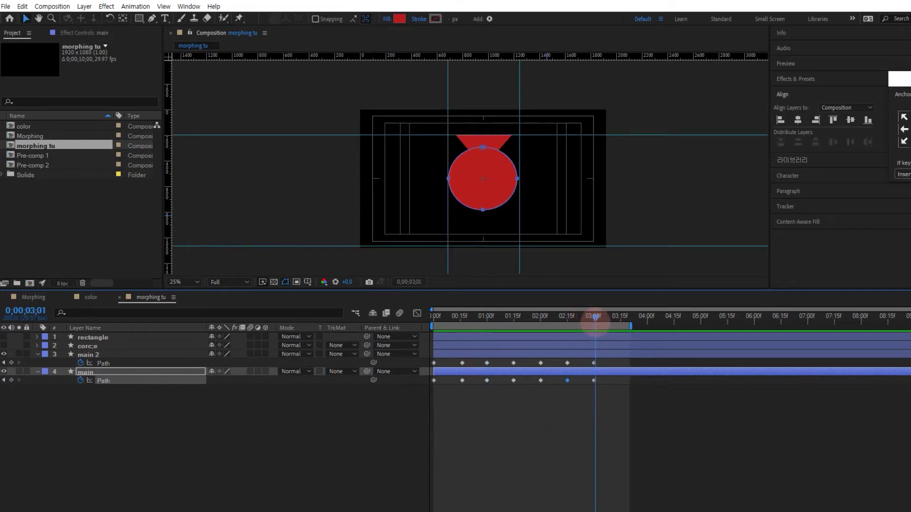
click(363, 464)
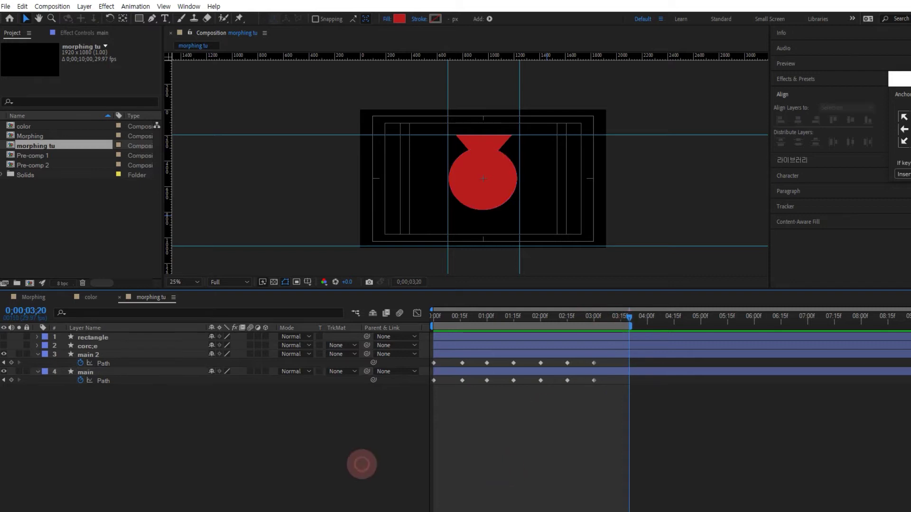
click(631, 317)
drag(629, 316, 417, 313)
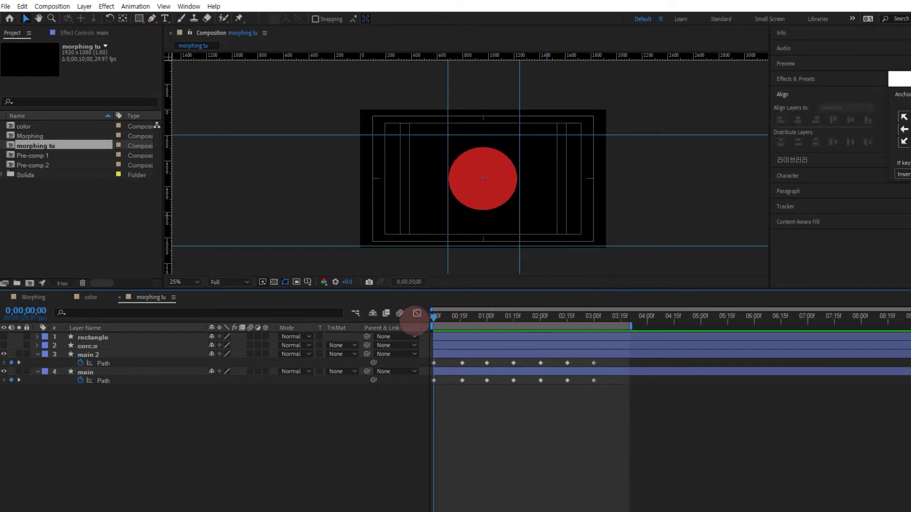
Step: Apply Easy Ease to all Path keyframes of the main and main 2 layers
drag(614, 394, 429, 361)
right_click(433, 363)
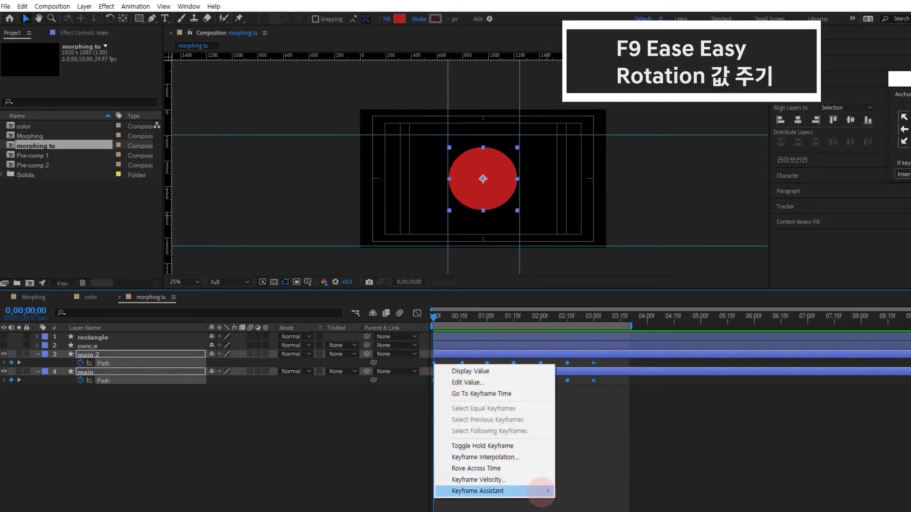
mouse_move(541, 491)
click(631, 423)
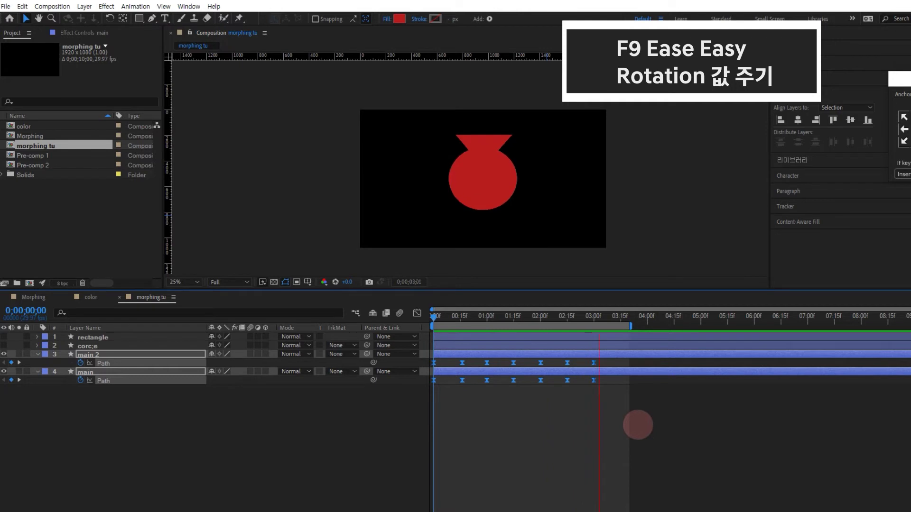
Step: Add Rotation keyframes to main and main 2 at 0;00;00;00, keeping their Path keyframes displayed as well
click(437, 316)
drag(437, 317, 417, 319)
click(234, 445)
click(96, 372)
shift+click(97, 355)
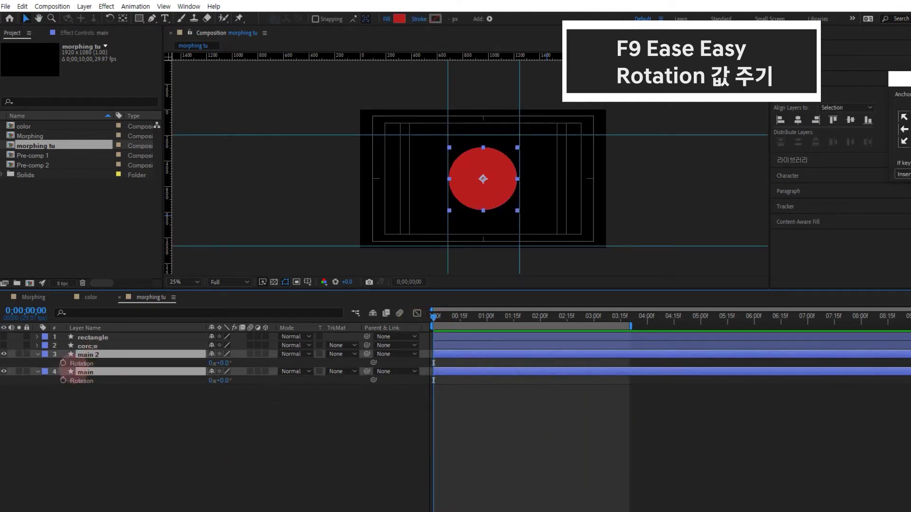
key(u)
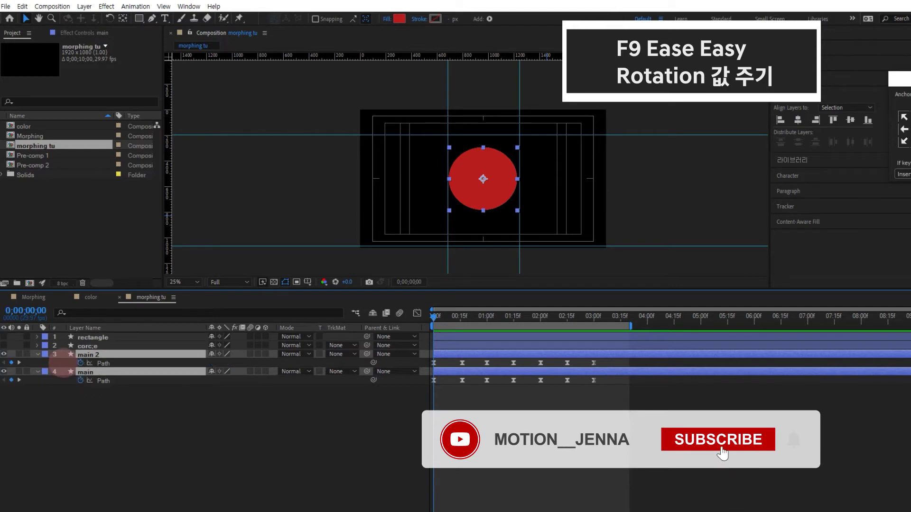
key(shift+r)
click(63, 372)
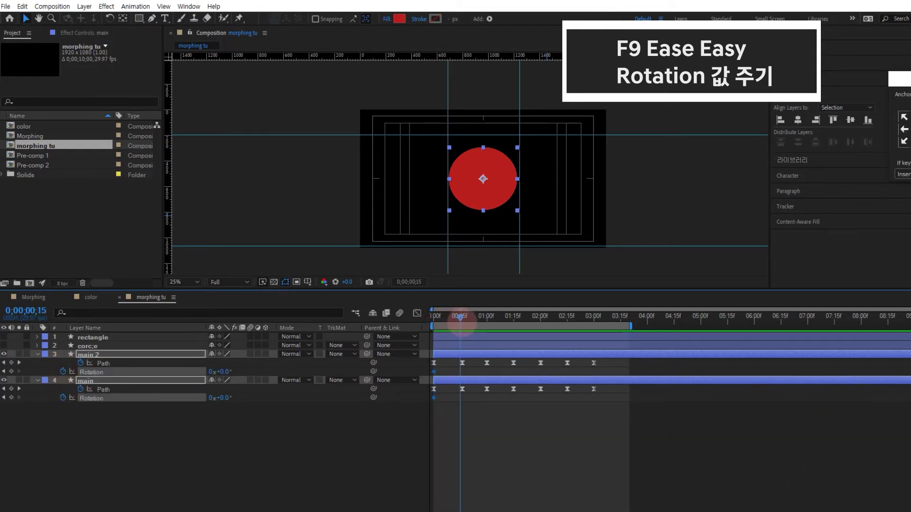
Step: Set both layers' Rotation to about -18° at 0;00;00;16 and to 0° at 0;00;01;00
mouse_move(463, 324)
mouse_down()
mouse_move(486, 326)
mouse_move(463, 323)
mouse_up()
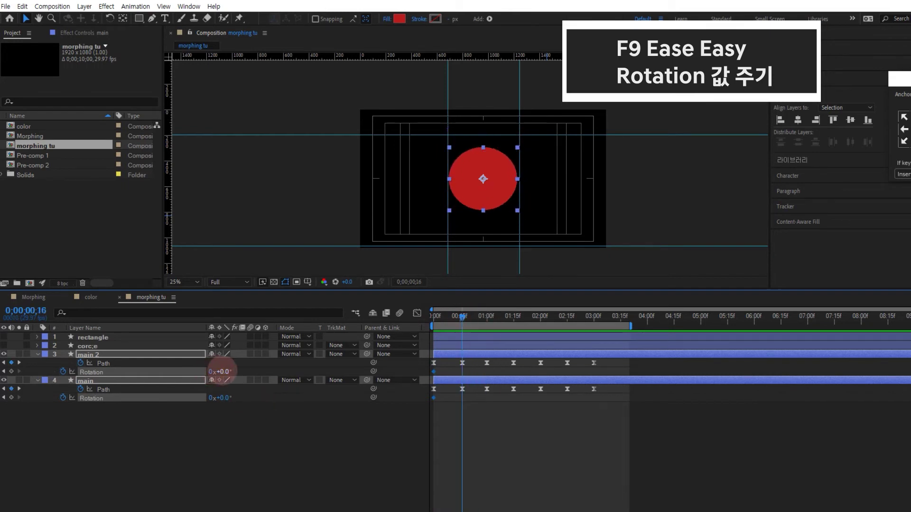
drag(222, 371, 214, 371)
drag(463, 319, 494, 332)
click(230, 371)
text(0)
click(244, 421)
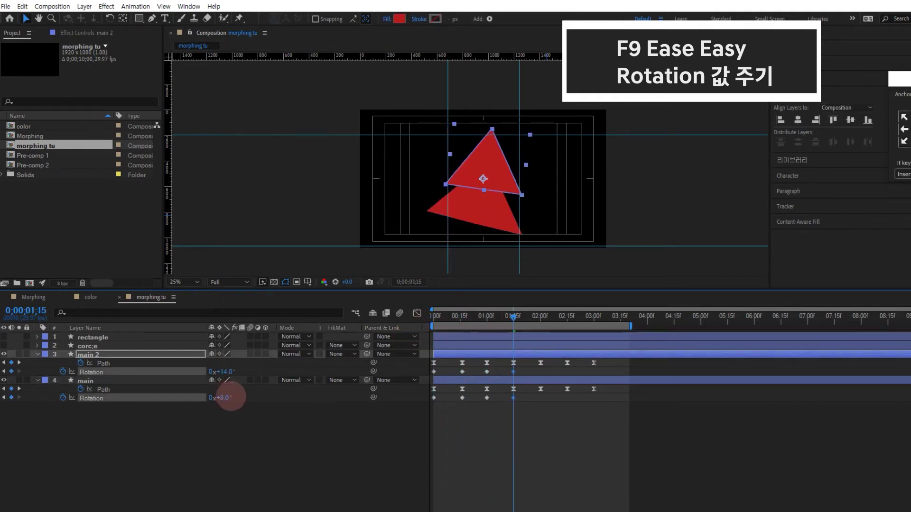
Step: Set main's Rotation to match main 2's 14° at 0;00;01;15, and main 2's Rotation to 0° at 0;00;02;00
drag(230, 396, 226, 400)
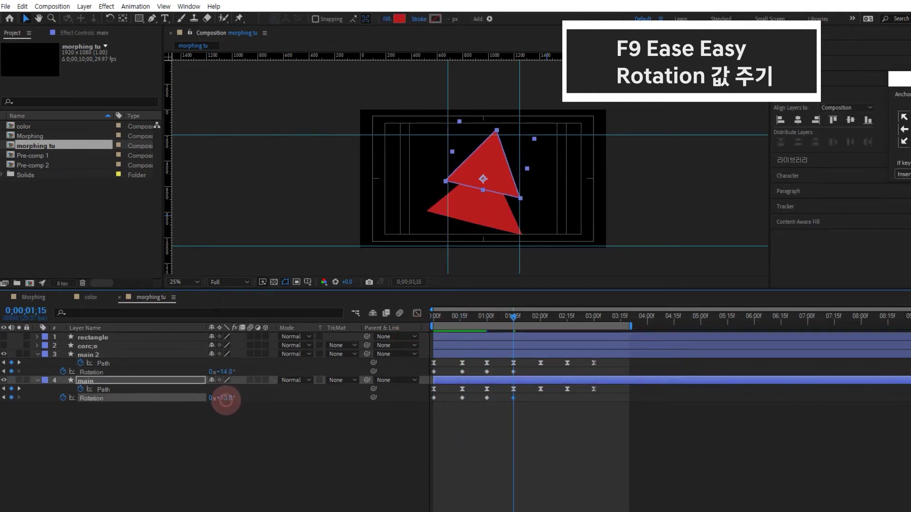
click(285, 449)
drag(514, 317, 541, 316)
click(224, 372)
text(0)
Step: Set the main layer's Rotation to -20° at 0;00;02;00 and -33° at 0;00;02;15
click(226, 398)
text(0)
key(Return)
drag(235, 398, 211, 398)
mouse_move(550, 315)
mouse_down()
mouse_move(566, 316)
mouse_move(417, 316)
mouse_move(545, 317)
mouse_up()
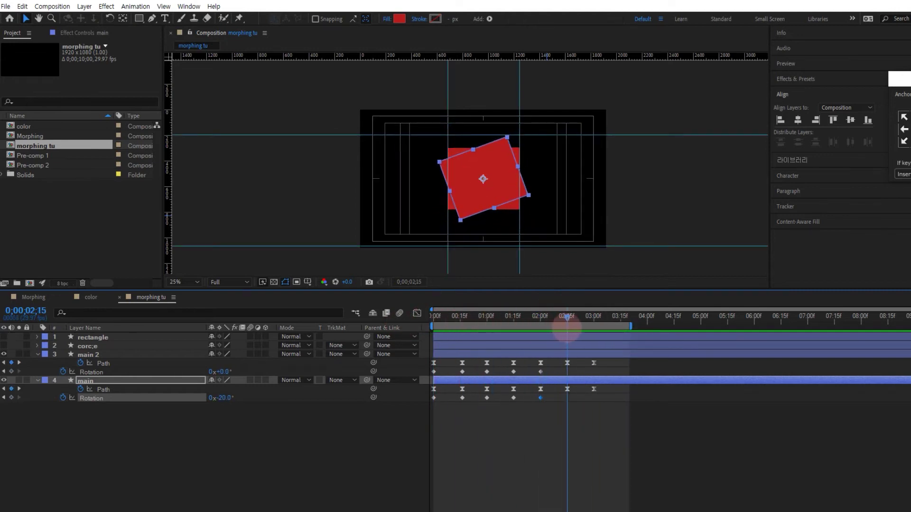
drag(222, 397, 233, 398)
Step: Set the Rotation keyframes of both main and main 2 at 0;00;01;15 to 0°
drag(567, 316, 508, 316)
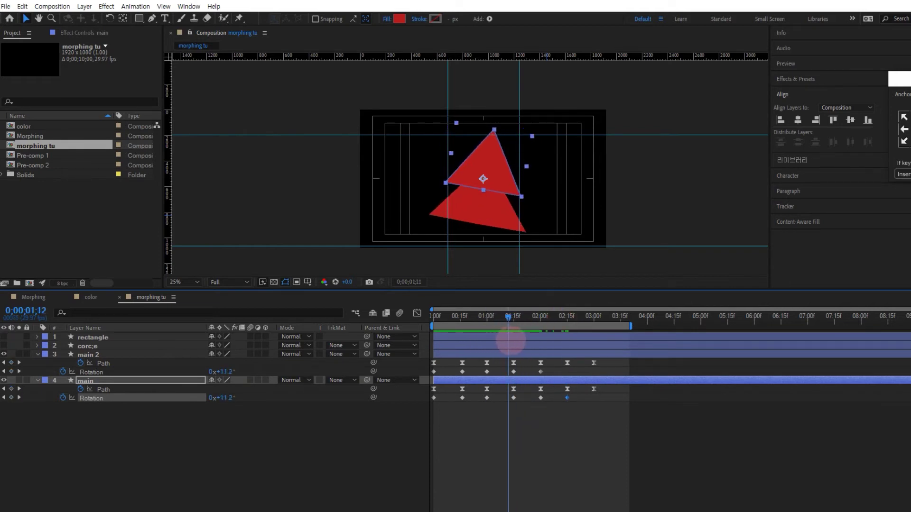
click(225, 398)
text(0)
click(234, 372)
click(513, 371)
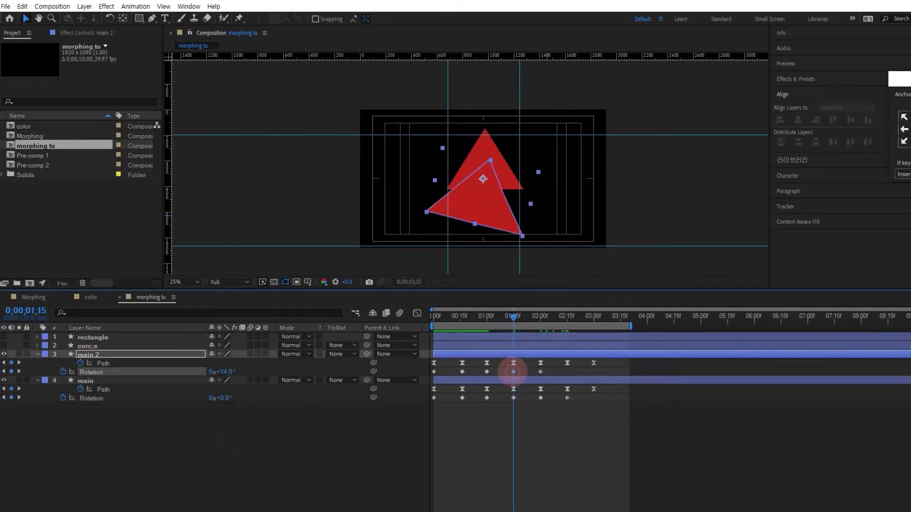
key(space)
drag(490, 317, 503, 317)
click(394, 417)
click(513, 371)
click(226, 372)
text(0)
click(221, 421)
Step: Try to reuse the main layer's starting circle Path keyframe for the pouch body near 0;00;03;00
drag(521, 319, 594, 317)
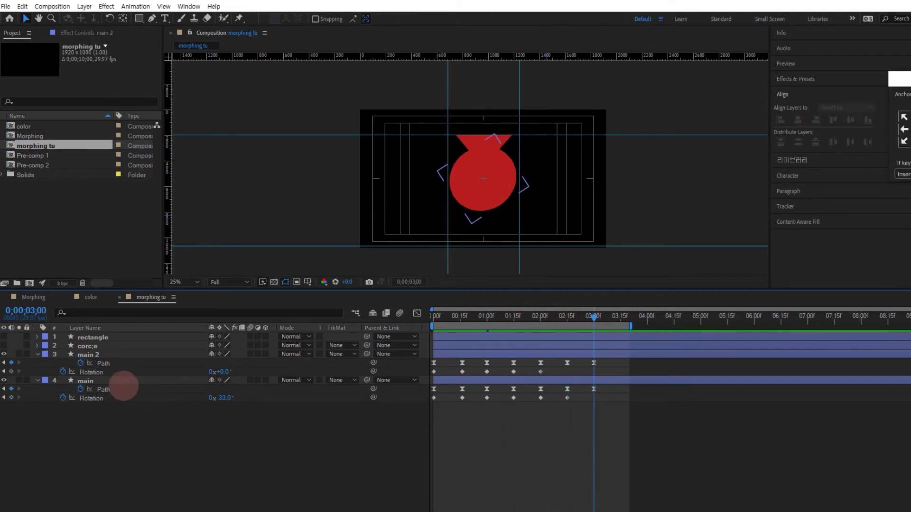
click(124, 388)
scroll(502, 216, up, 1)
click(353, 436)
drag(447, 318, 427, 320)
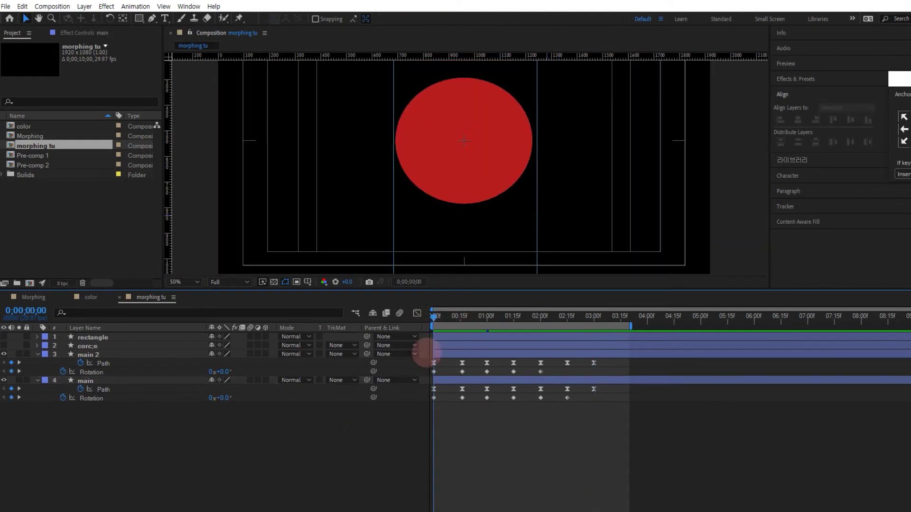
click(434, 390)
key(ctrl+c)
click(597, 322)
key(ctrl+v)
click(594, 389)
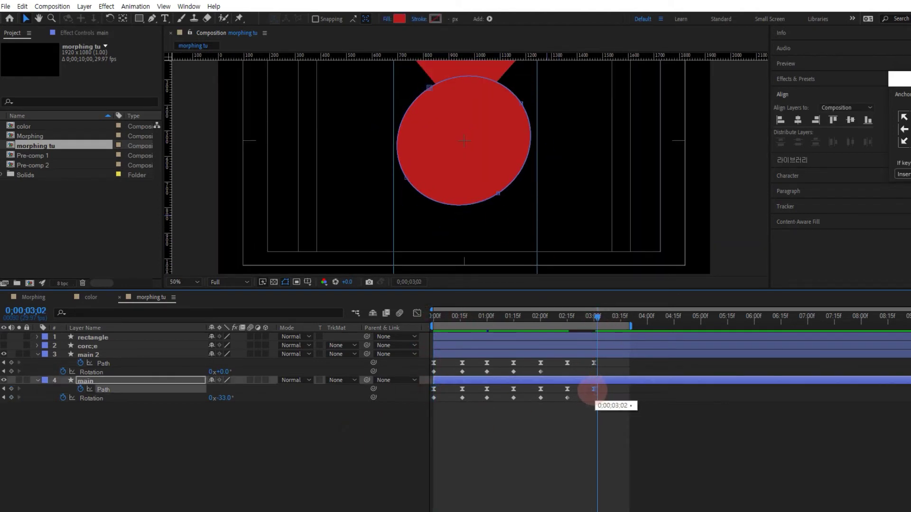
Step: Try to adjust the pouch body at 0;00;03;03 by moving a lower vertex of the main layer's circle path
mouse_move(594, 315)
mouse_down()
mouse_move(562, 316)
mouse_move(597, 317)
mouse_move(599, 325)
mouse_up()
scroll(489, 184, down, 1)
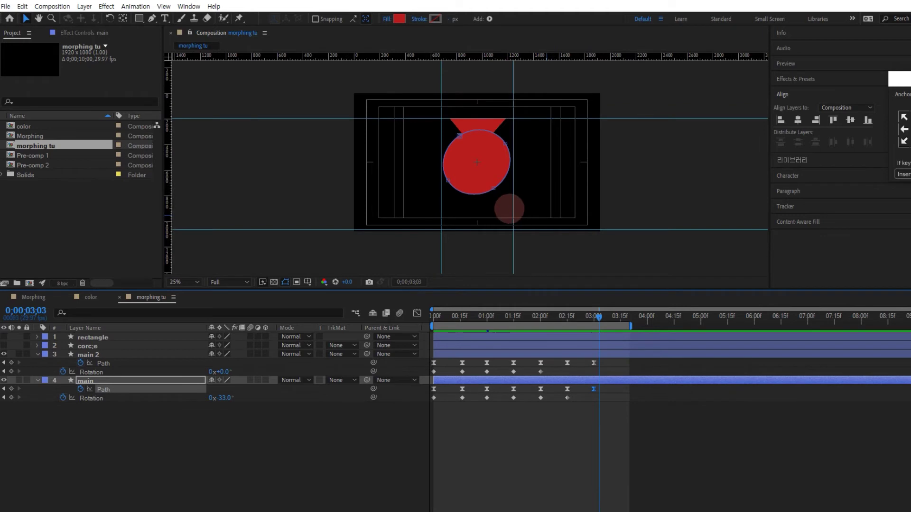
click(363, 412)
scroll(490, 173, up, 1)
click(122, 390)
click(497, 205)
scroll(497, 206, down, 1)
drag(500, 205, 505, 207)
scroll(525, 208, down, 1)
click(541, 244)
scroll(541, 244, up, 1)
drag(453, 319, 403, 324)
key(space)
click(593, 389)
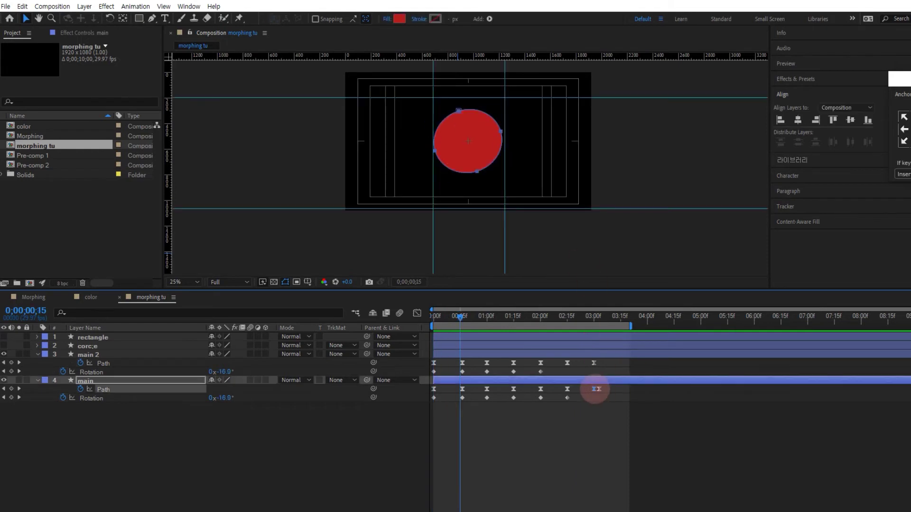
click(356, 446)
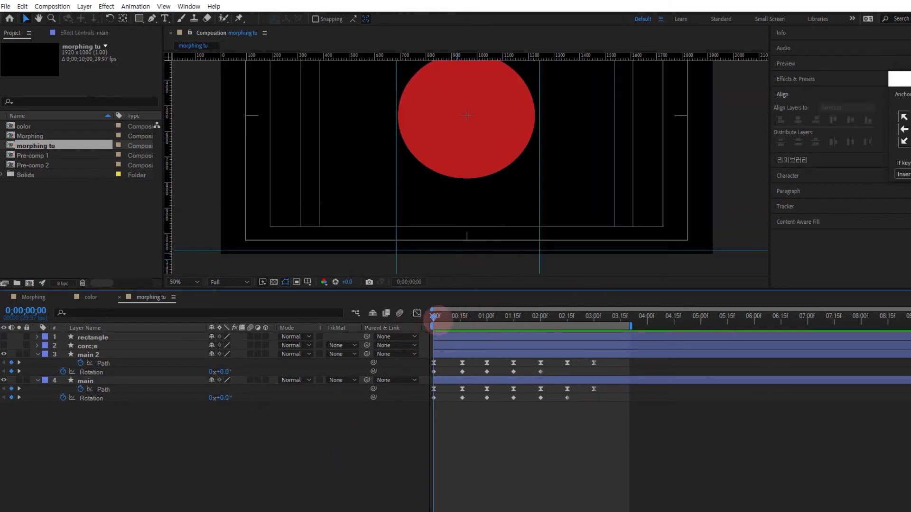
Step: Apply Easy Ease to all Rotation keyframes of the main and main 2 layers
drag(593, 407, 434, 393)
right_click(433, 396)
mouse_move(484, 391)
click(603, 424)
drag(545, 366, 424, 366)
right_click(434, 373)
mouse_move(499, 498)
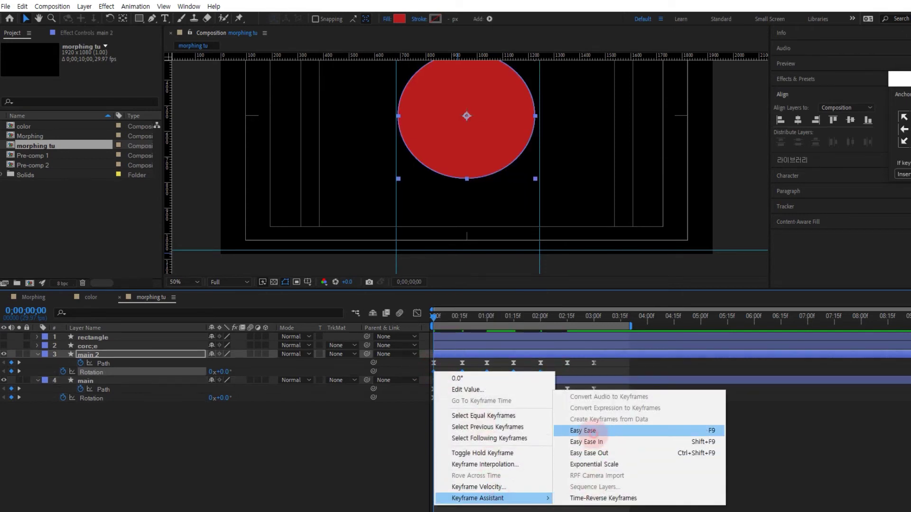
click(593, 431)
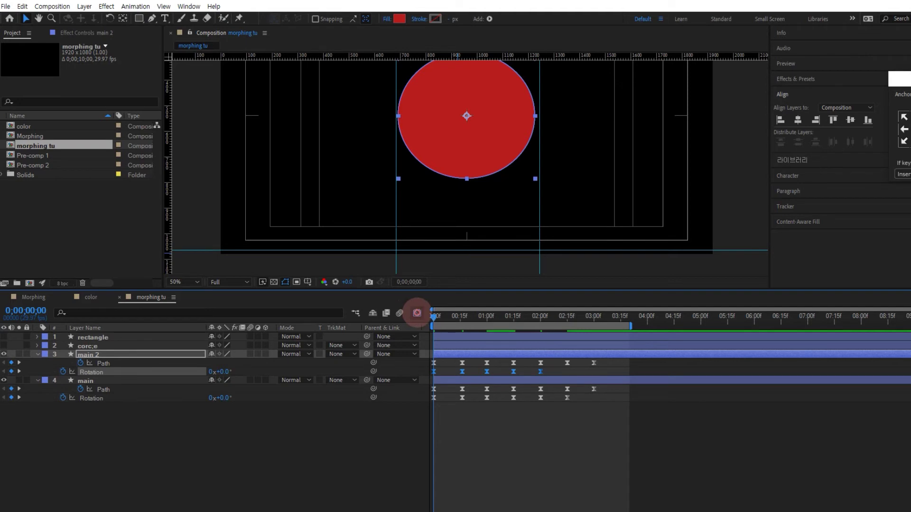
Step: Lengthen the incoming ease handle of main 2's 0;00;01;00 Rotation keyframe in the graph, and preview the motion
click(417, 313)
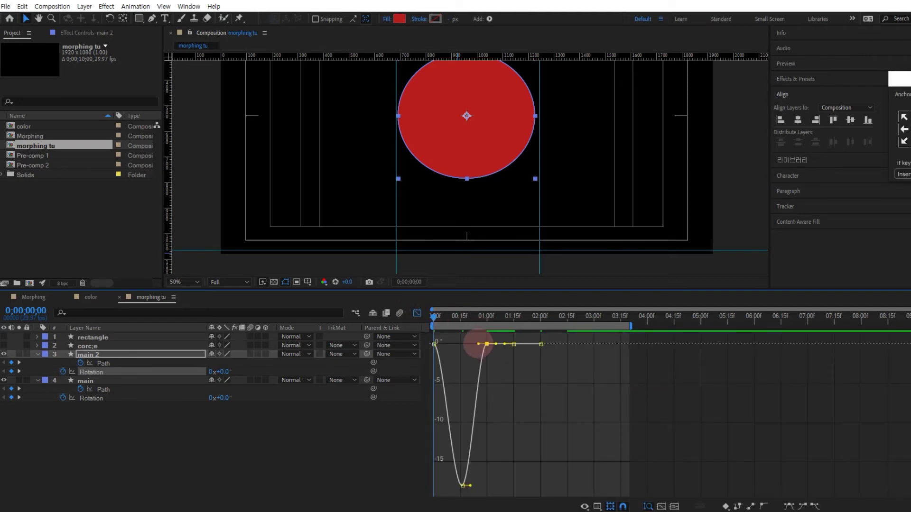
drag(478, 343, 465, 345)
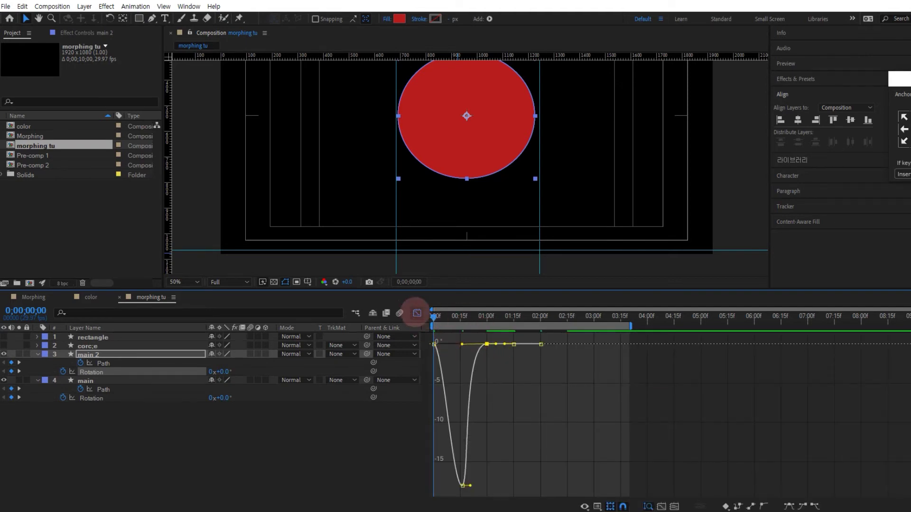
click(417, 313)
key(space)
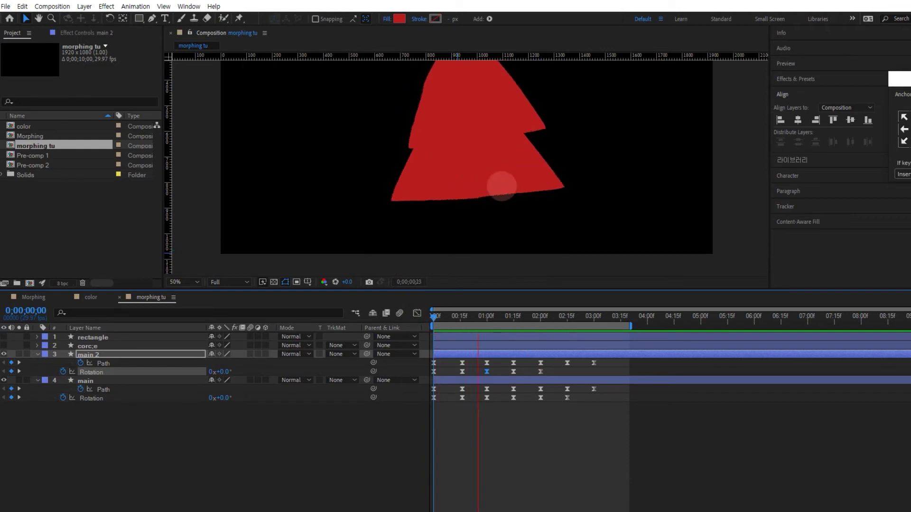
key(space)
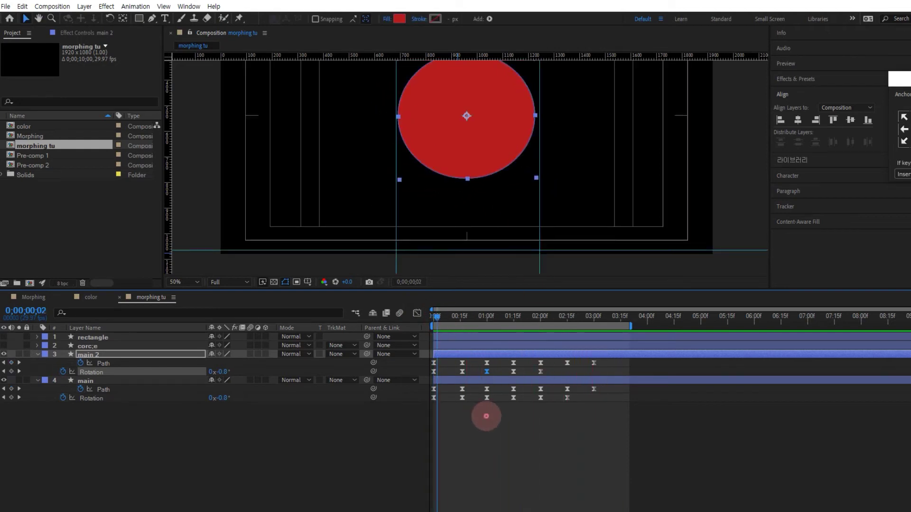
Step: Lengthen the incoming ease handle of the main layer's Rotation keyframe at 0;00;01;00 in the graph
click(499, 416)
drag(492, 412, 431, 399)
drag(586, 414, 451, 399)
click(417, 313)
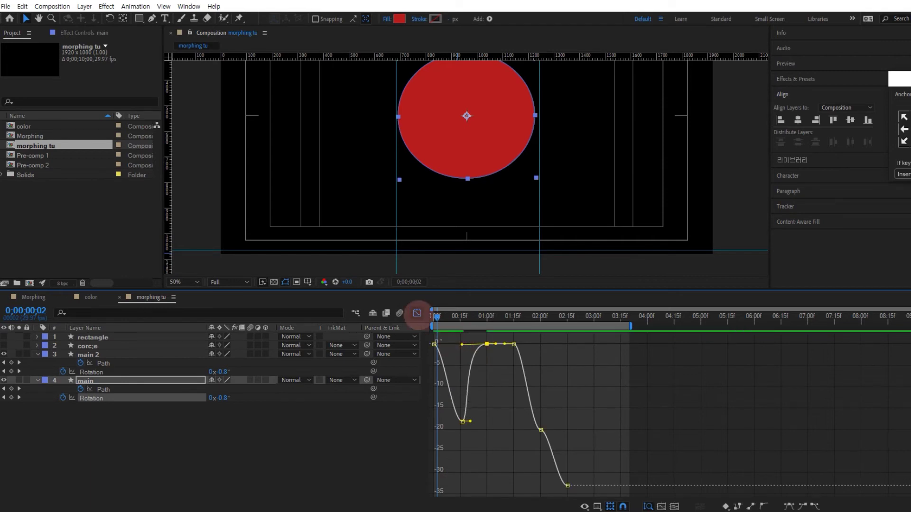
Step: Leave the graph view, hide the title/action safe guides, and preview the whole morph from the start
click(417, 313)
key(Home)
click(285, 282)
click(342, 292)
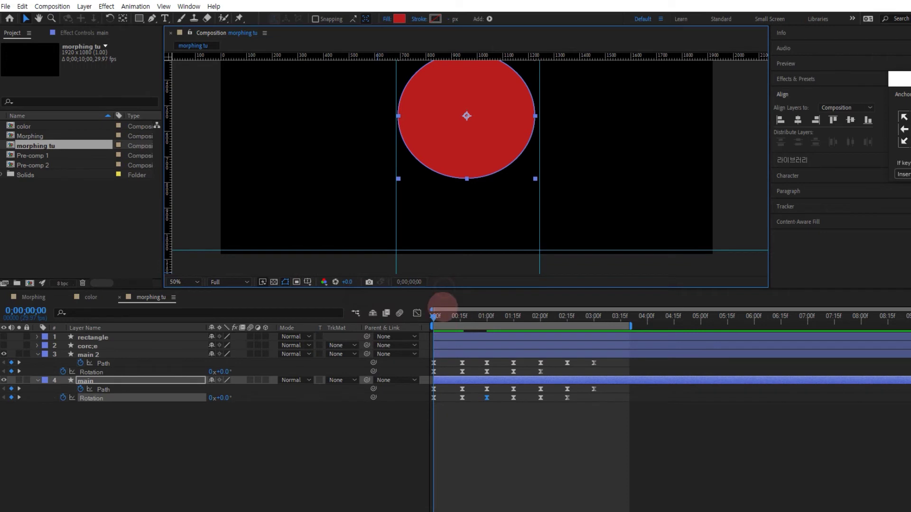
scroll(496, 257, down, 4)
scroll(492, 239, up, 2)
click(402, 416)
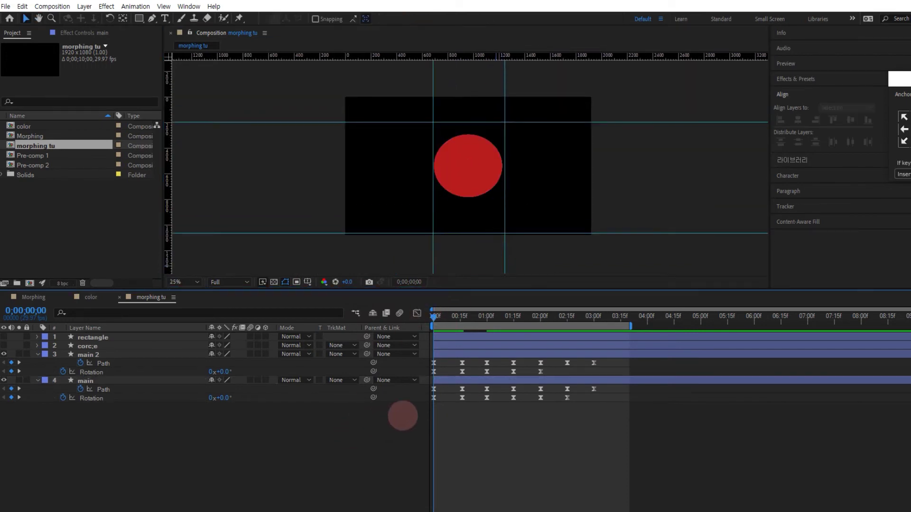
key(space)
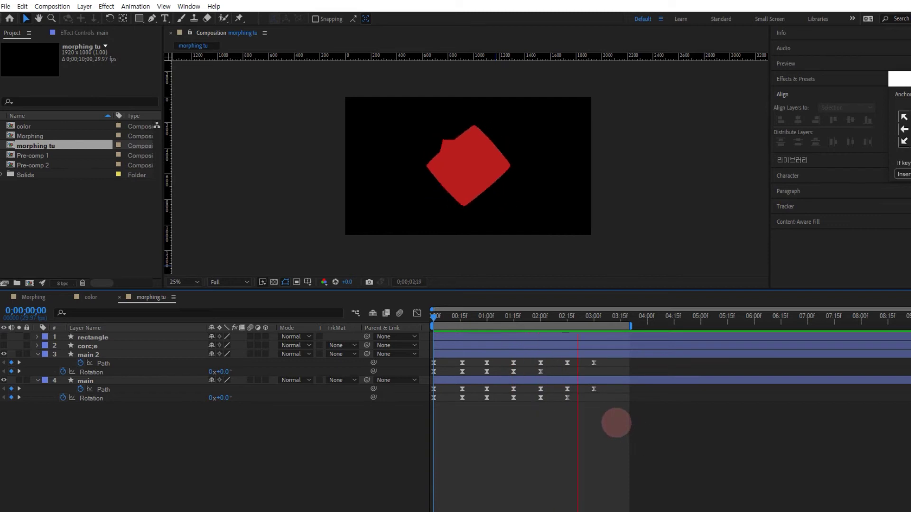
Step: Move the last Path keyframes of main 2 and main earlier to 0;00;02;22 and preview the faster pouch morph
drag(527, 315, 567, 316)
drag(593, 363, 586, 389)
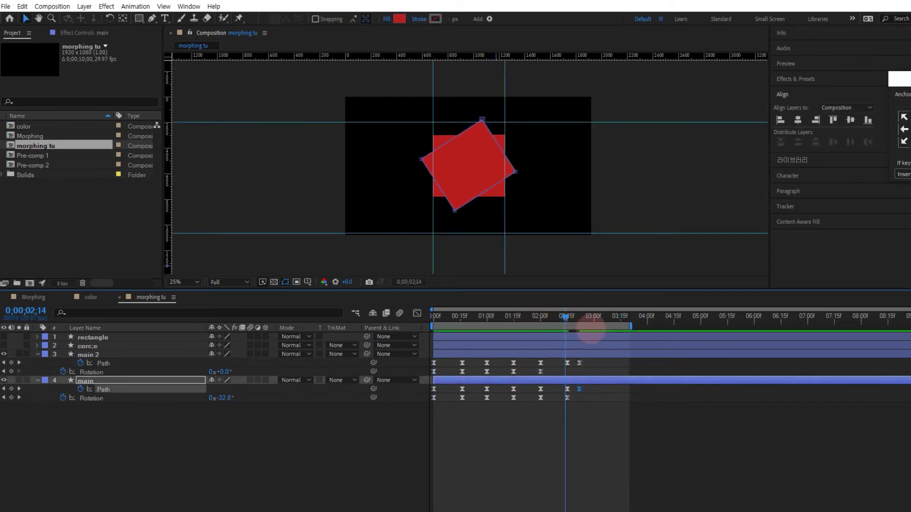
key(space)
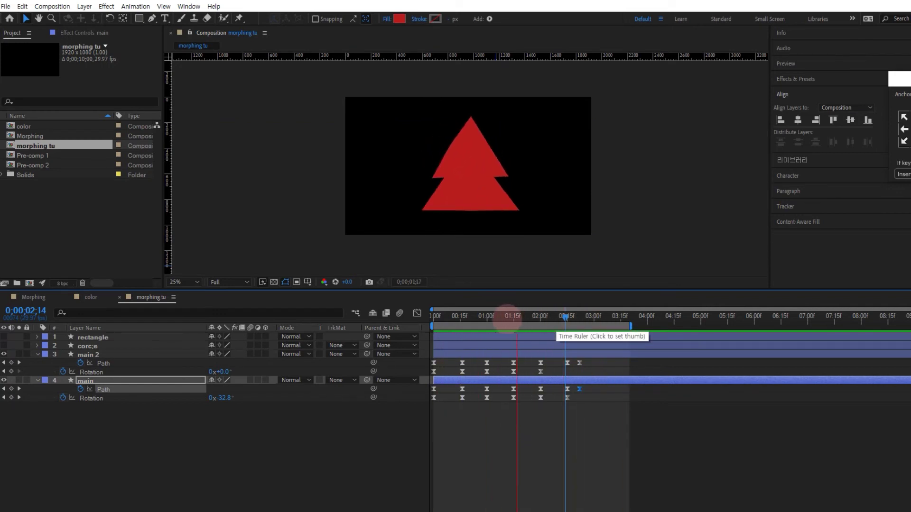
Step: End the work area at 0;00;02;22 and return to the start of the timeline with nothing selected
click(507, 316)
drag(507, 316, 579, 317)
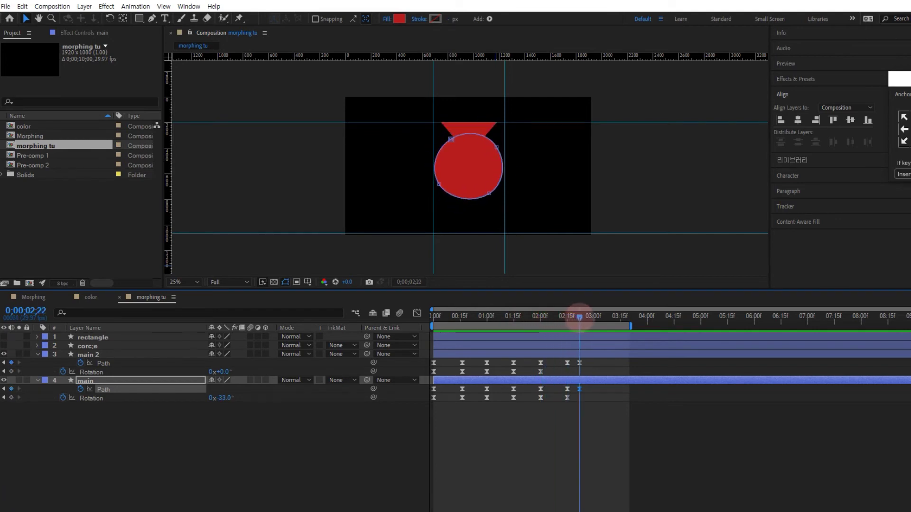
key(n)
key(F2)
key(Home)
right_click(236, 447)
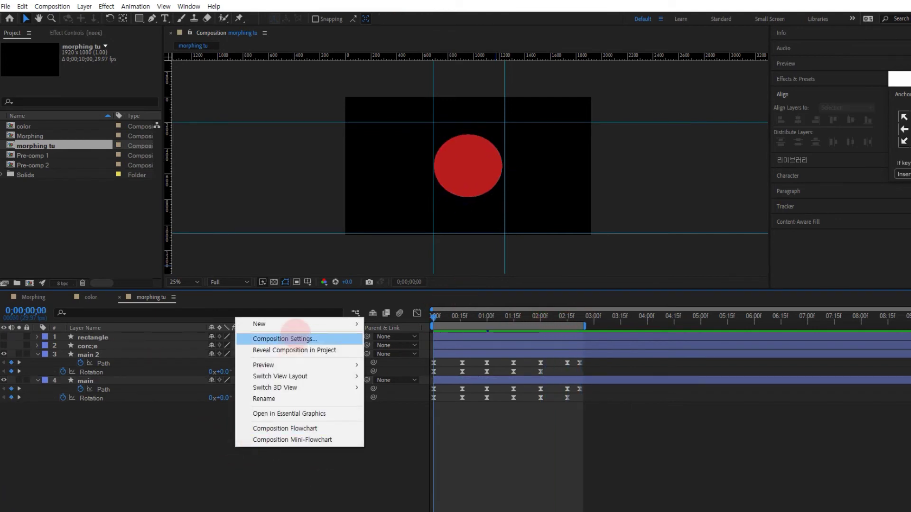
mouse_move(306, 325)
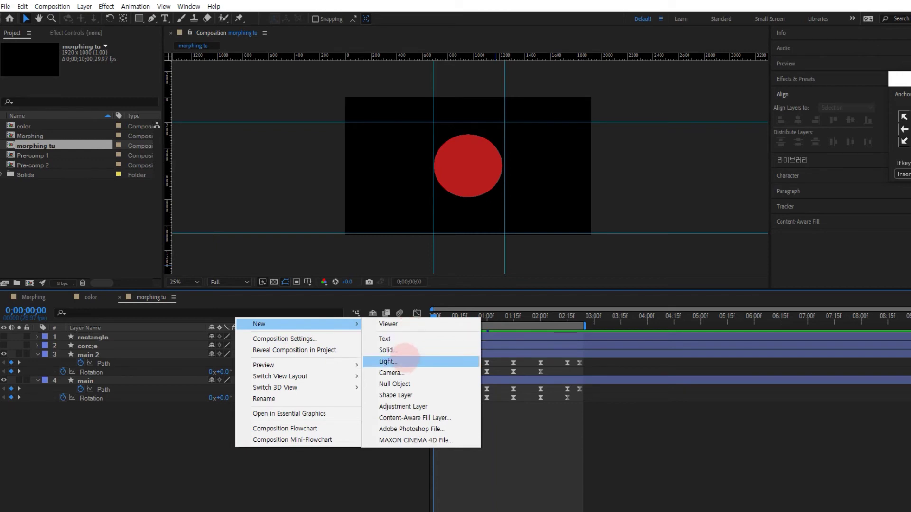
click(394, 339)
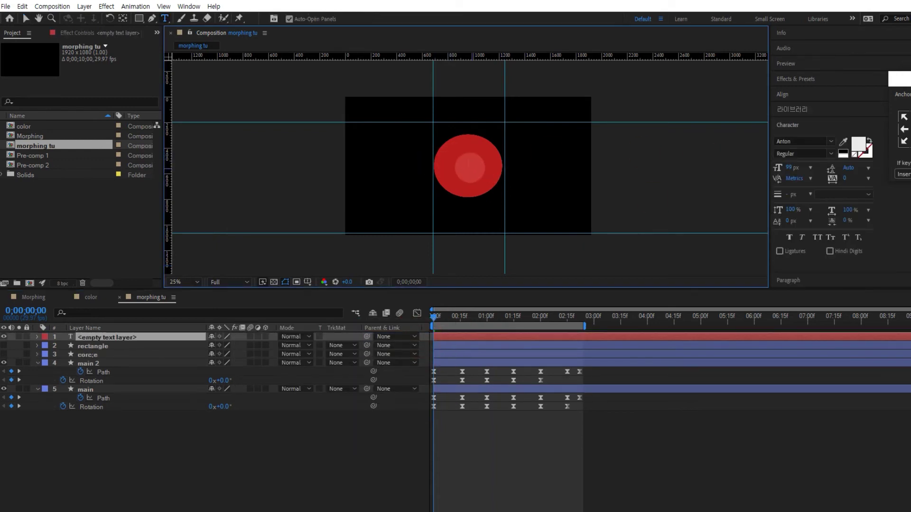
text(2022)
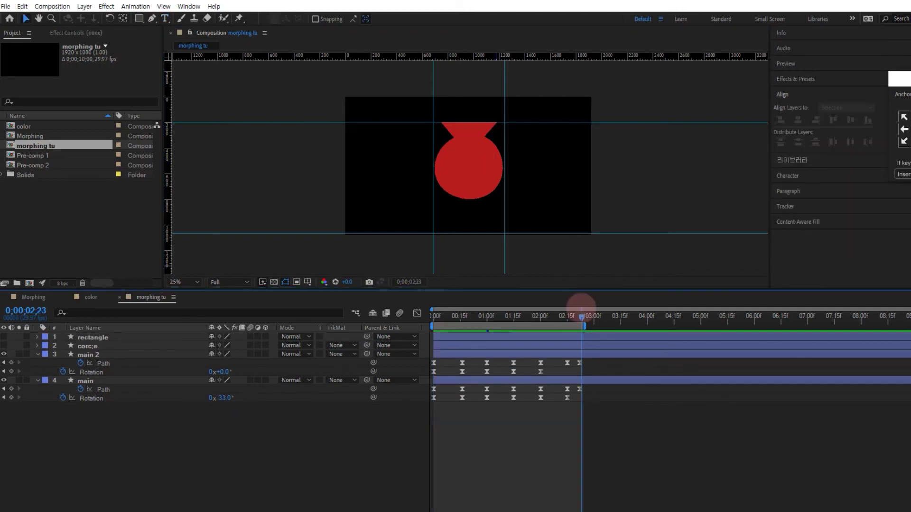
Step: Add a new text layer reading 2022 with the time at 0;00;00;00
drag(582, 310, 432, 322)
right_click(235, 447)
mouse_move(294, 324)
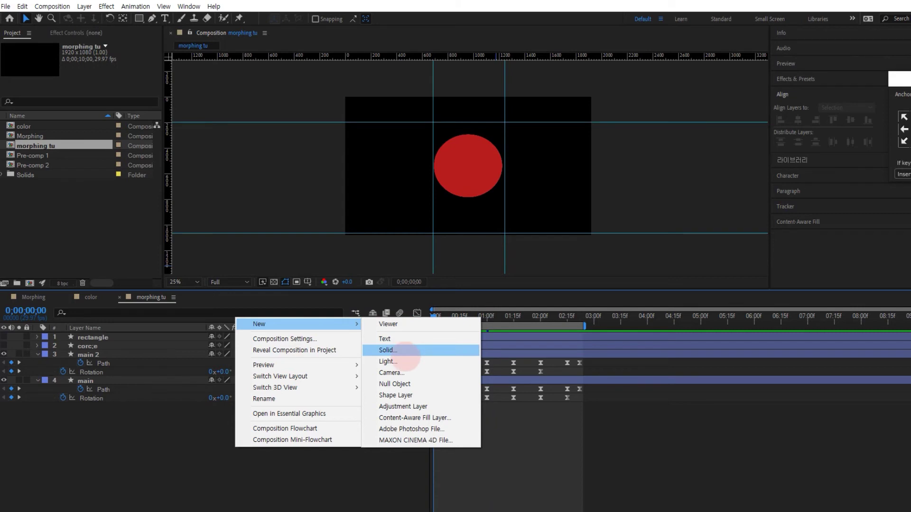
click(394, 339)
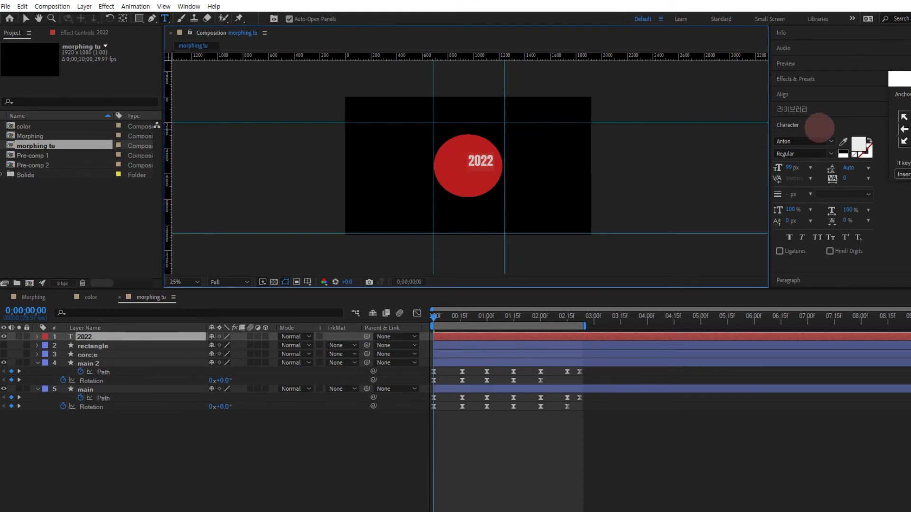
Step: Try Balloon URW on the 2022 text, and settle on the Black Han Sans font
click(819, 142)
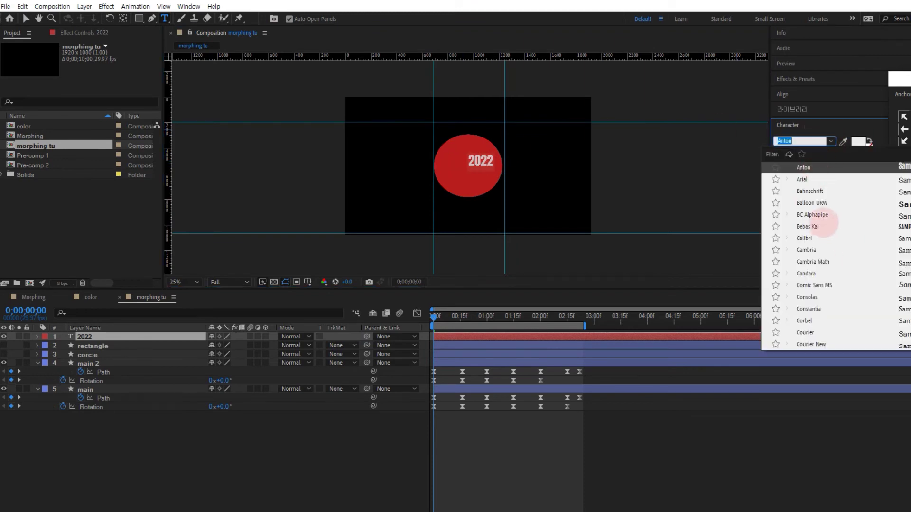
click(812, 202)
click(833, 141)
scroll(824, 203, up, 5)
scroll(825, 262, up, 4)
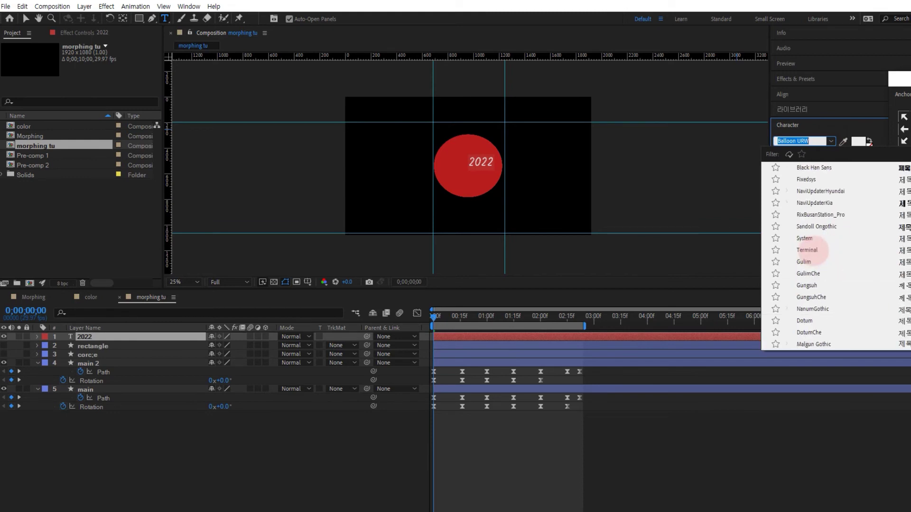
click(811, 203)
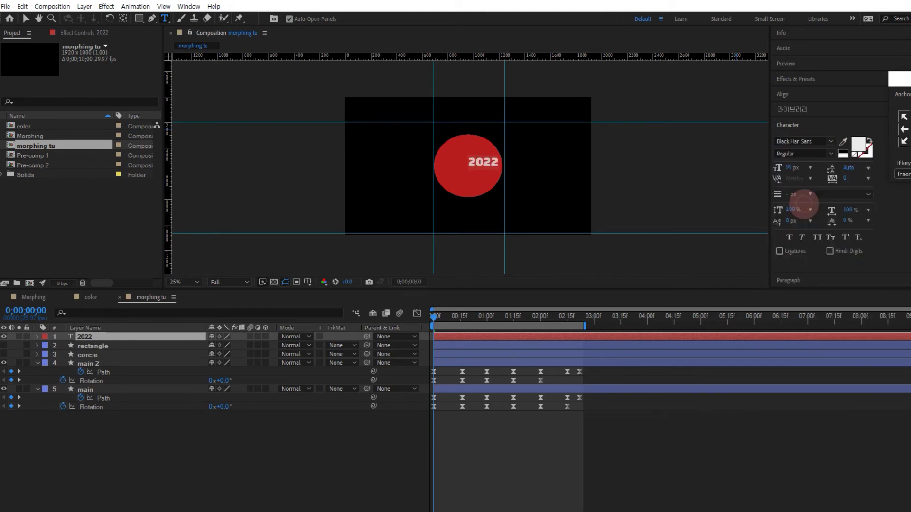
Step: Set the 2022 text size to 124 px and centre the text and its anchor point in the composition
click(910, 128)
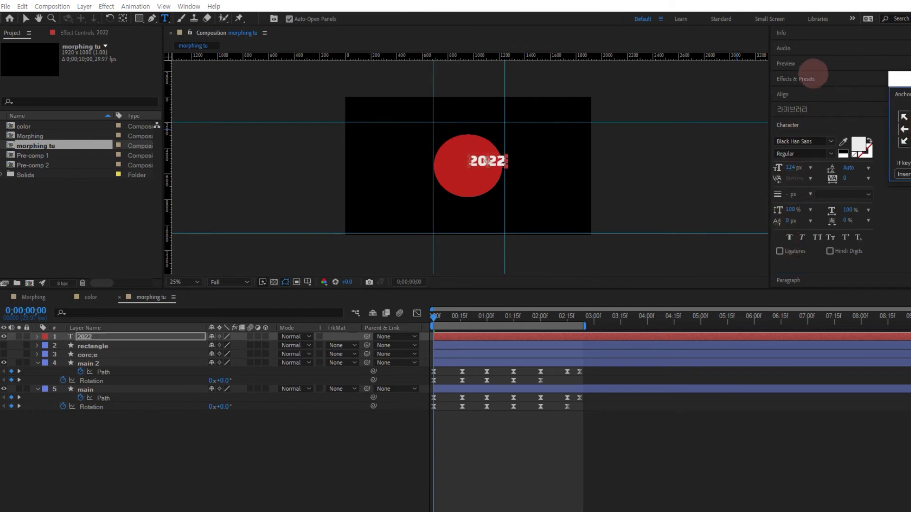
click(783, 94)
click(851, 119)
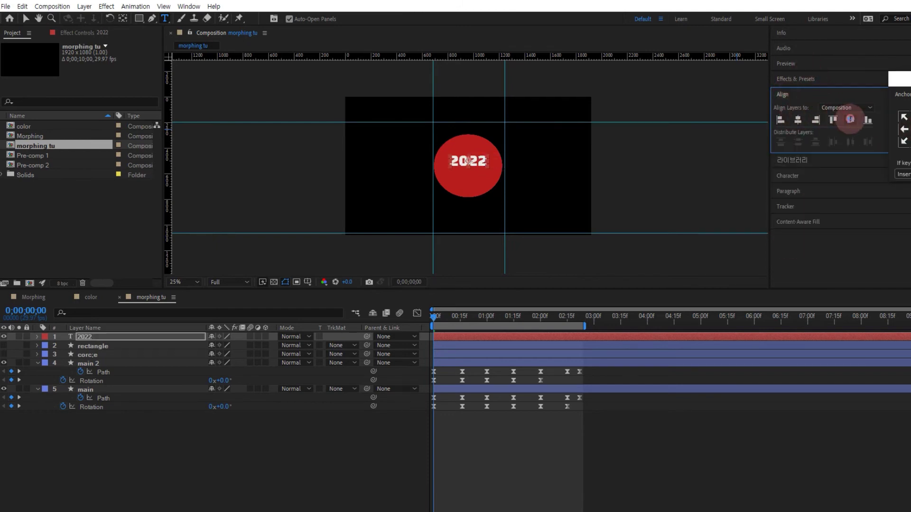
Step: Add a white 1920 × 1080 solid named bg and place it below all other layers
right_click(262, 445)
mouse_move(342, 321)
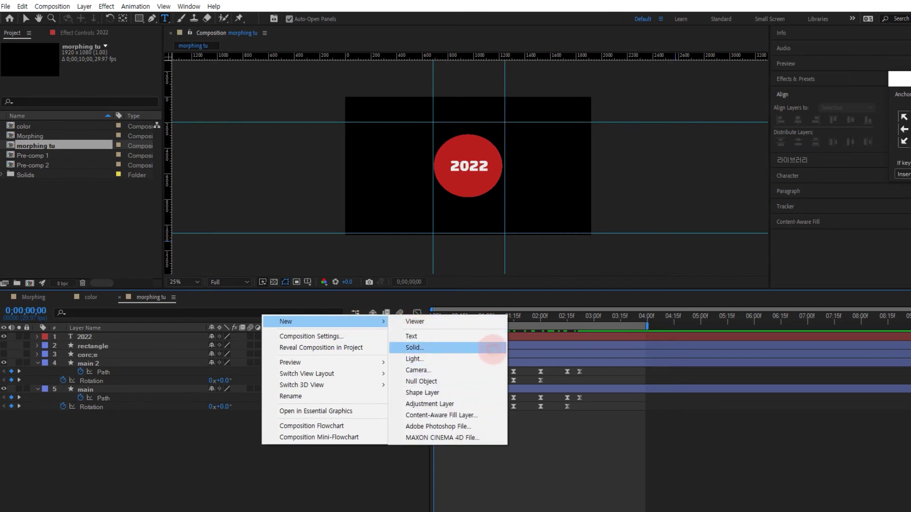
click(494, 348)
click(524, 351)
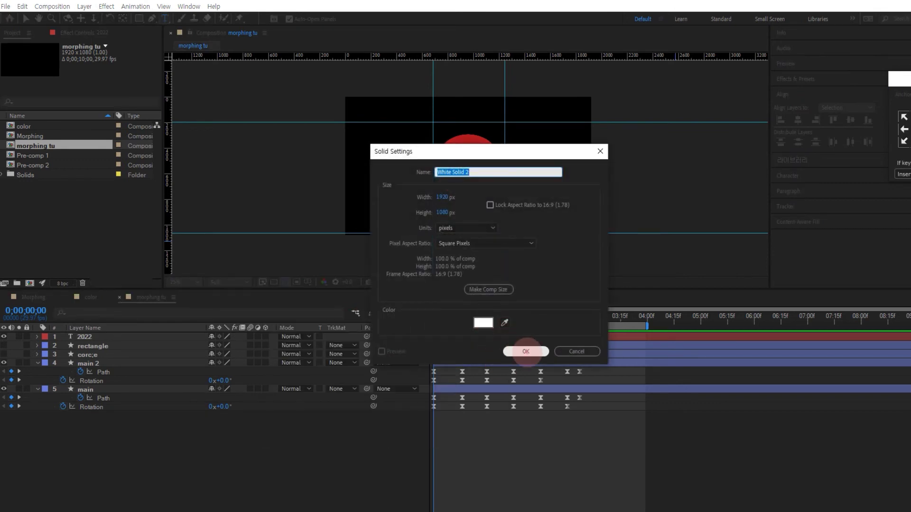
drag(119, 338, 117, 432)
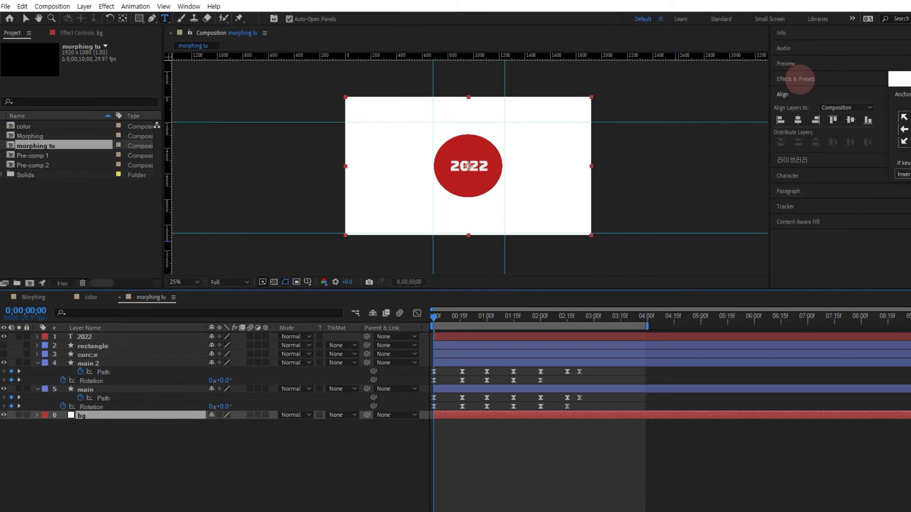
Step: Find the Fill effect and apply it to the bg layer
click(790, 79)
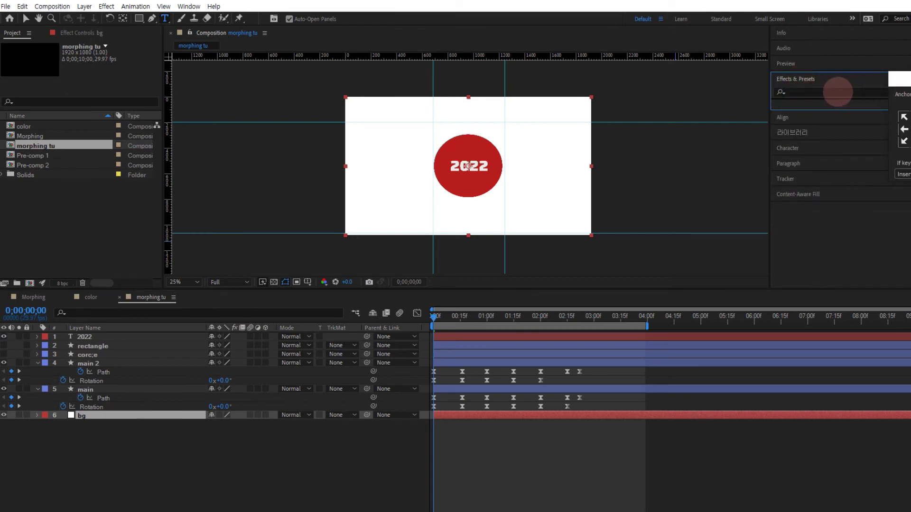
text(Fill)
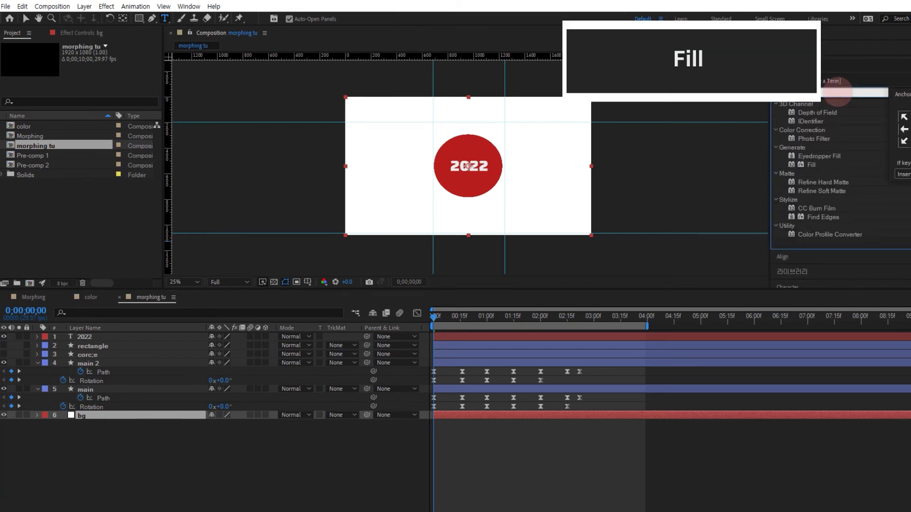
drag(770, 117, 592, 119)
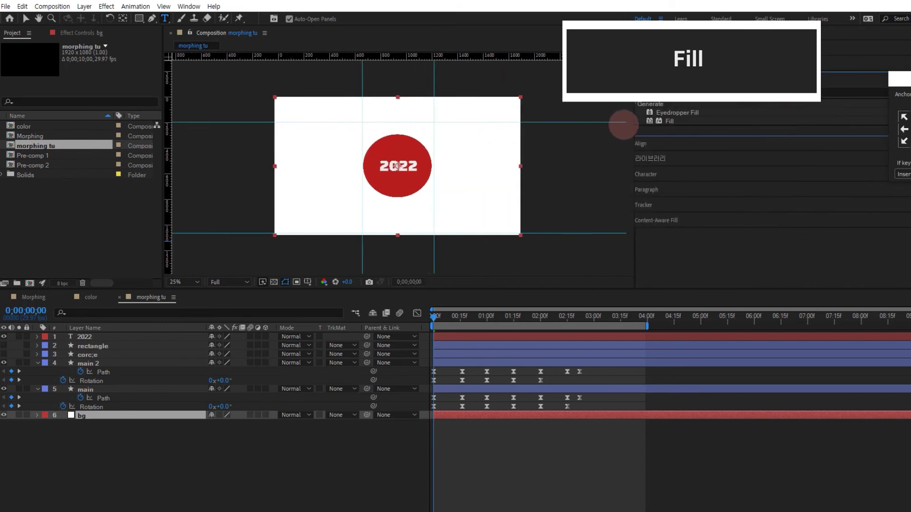
double_click(632, 121)
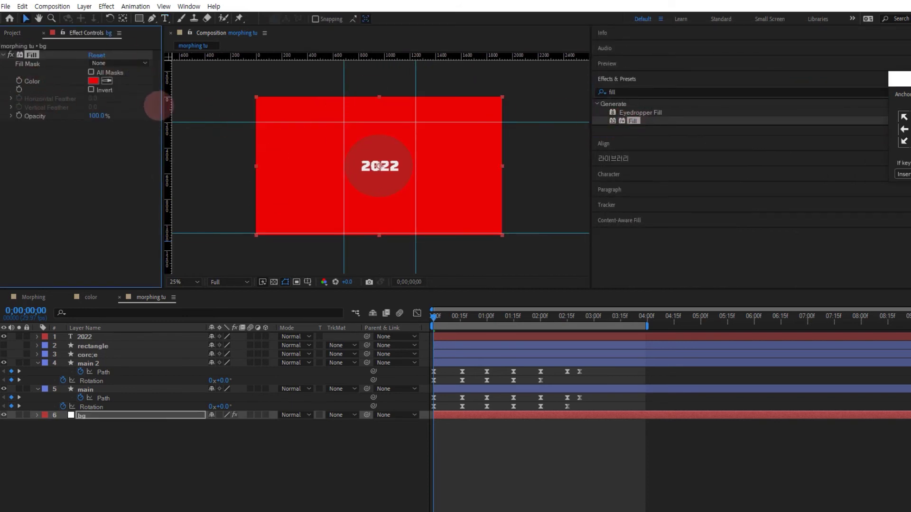
Step: Set bg's Fill color to orange FF7800 and start color keyframes at 0;00;00;00
drag(162, 106, 237, 108)
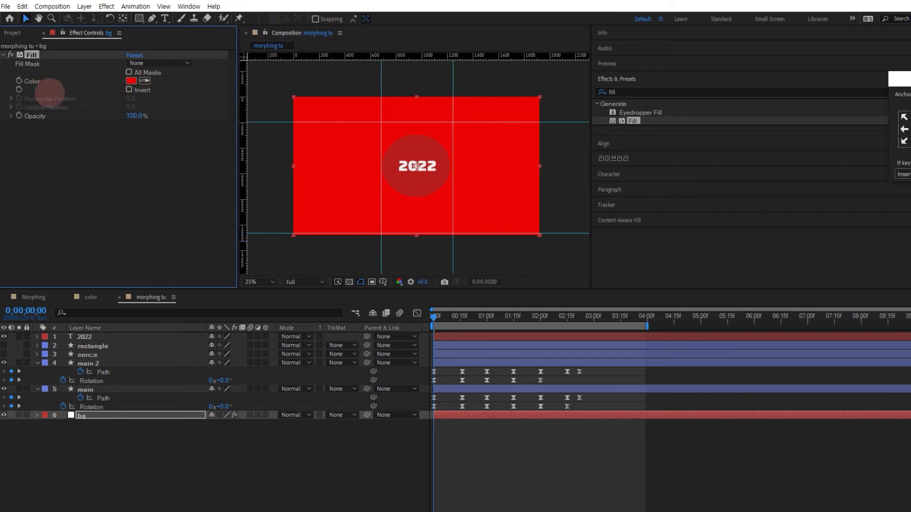
click(131, 81)
drag(699, 289, 700, 292)
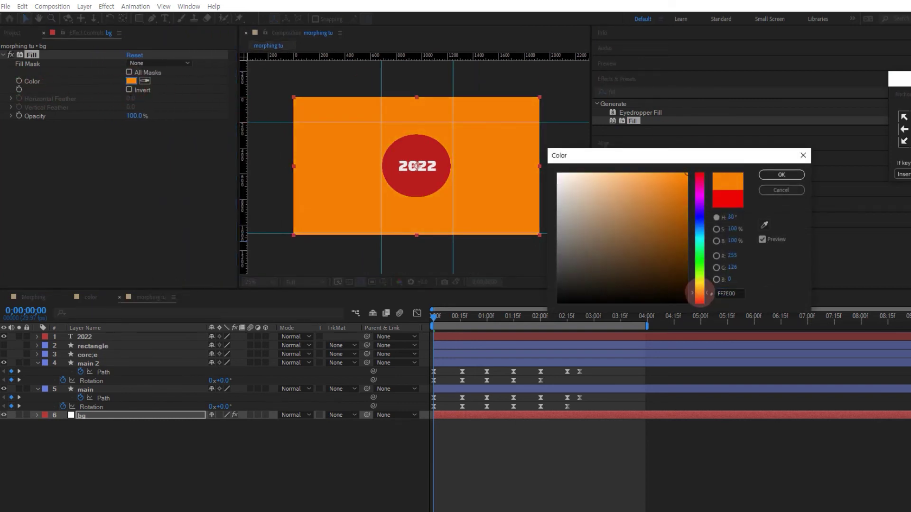
click(765, 175)
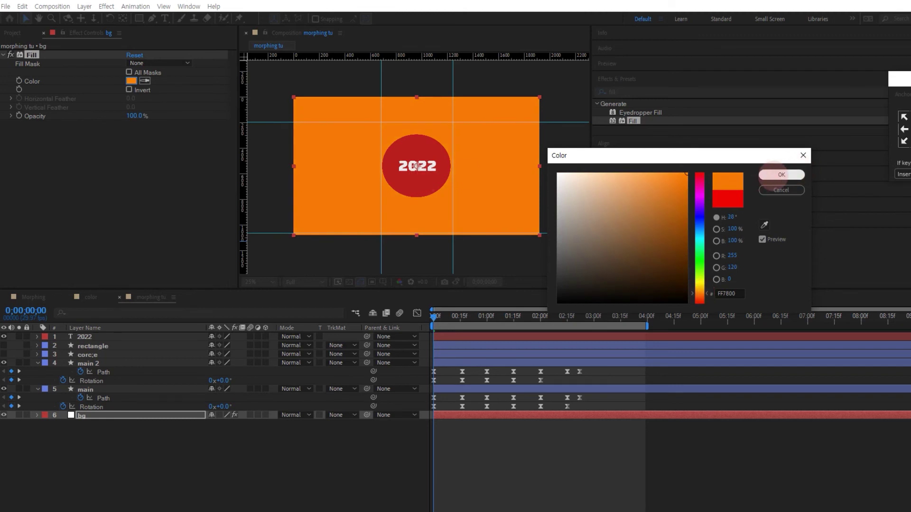
click(18, 81)
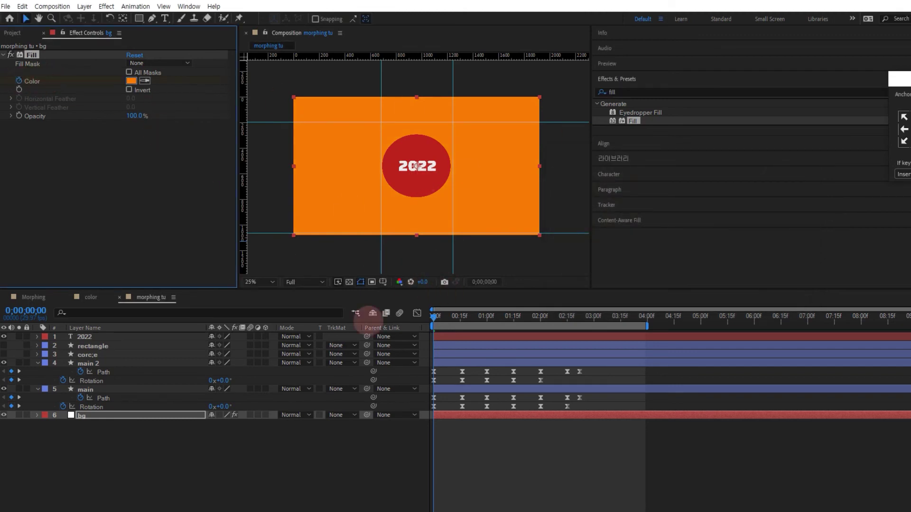
Step: Keyframe bg's Fill color to yellow FFBA00 at 0;00;01;00 and reveal the layer's keyframes
drag(433, 315, 487, 322)
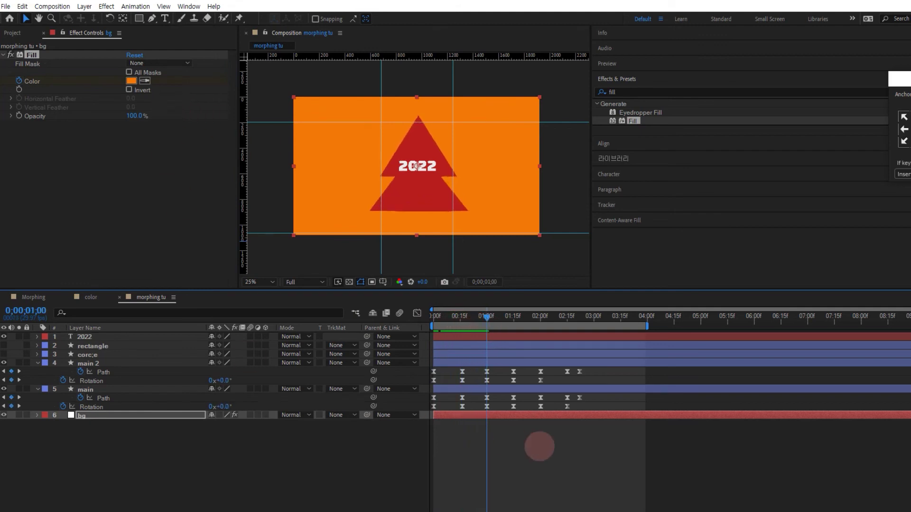
click(131, 80)
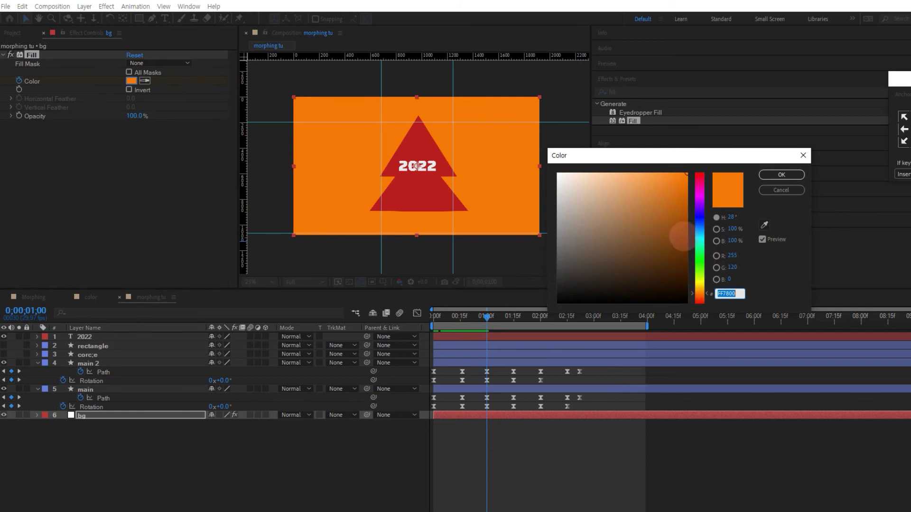
drag(692, 293, 693, 288)
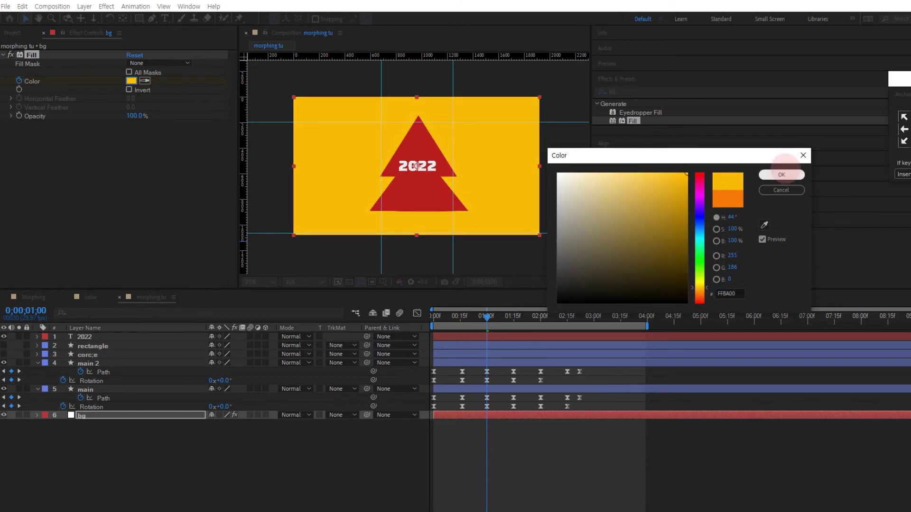
click(781, 174)
click(118, 472)
click(102, 413)
key(u)
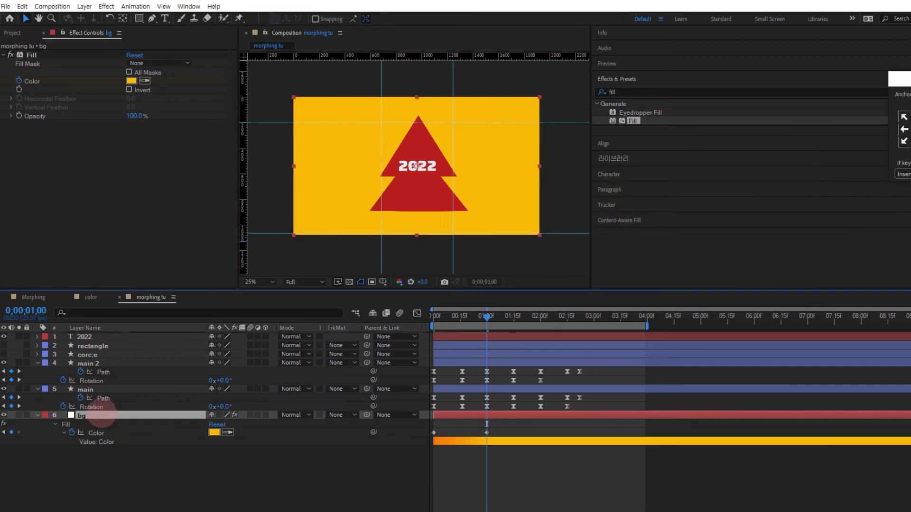
Step: Keyframe bg's Fill color to dark green 2F6A00 at 0;00;02;00
drag(451, 318, 540, 332)
click(131, 81)
drag(701, 285, 686, 243)
click(680, 262)
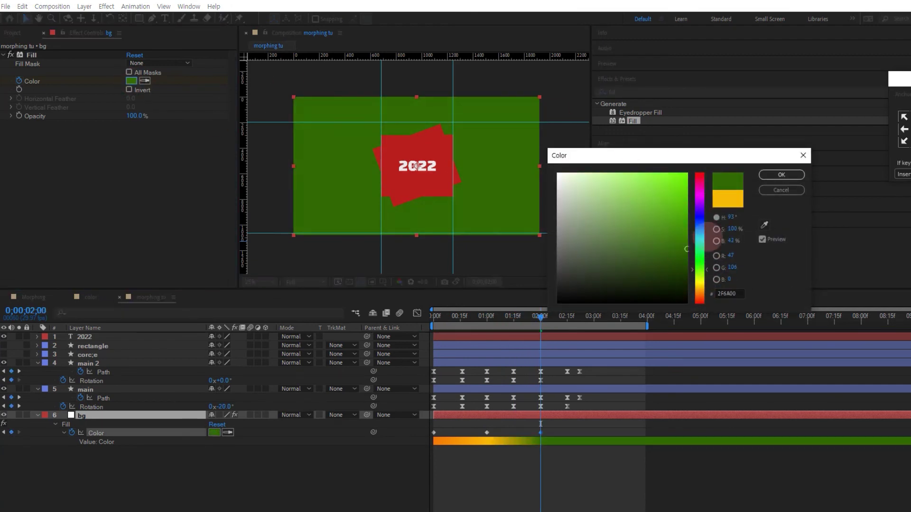
click(782, 174)
Step: Keyframe bg's Fill color to light pink FFABE0 at 0;00;02;22, and scrub through the final color change
drag(488, 321, 579, 351)
click(131, 80)
drag(705, 269, 717, 207)
drag(631, 185, 710, 186)
click(609, 176)
drag(609, 175, 600, 173)
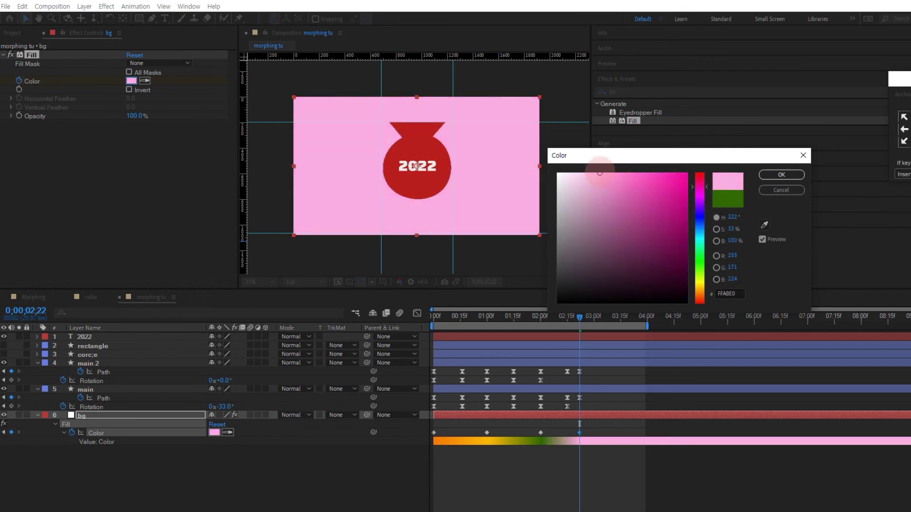
click(782, 174)
drag(566, 317, 585, 317)
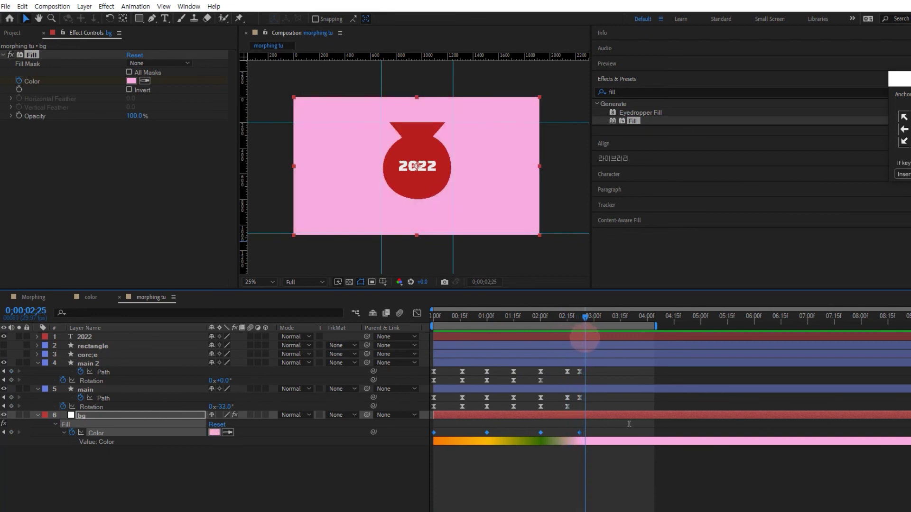
Step: Narrow the pouch's triangular top by adjusting main 2's path points at 0;00;02;22, and preview the animation
click(580, 372)
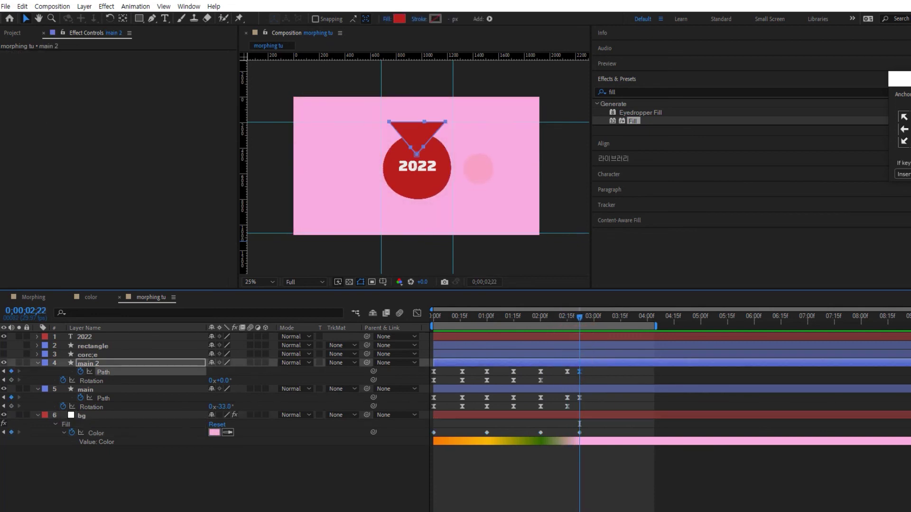
scroll(444, 145, up, 2)
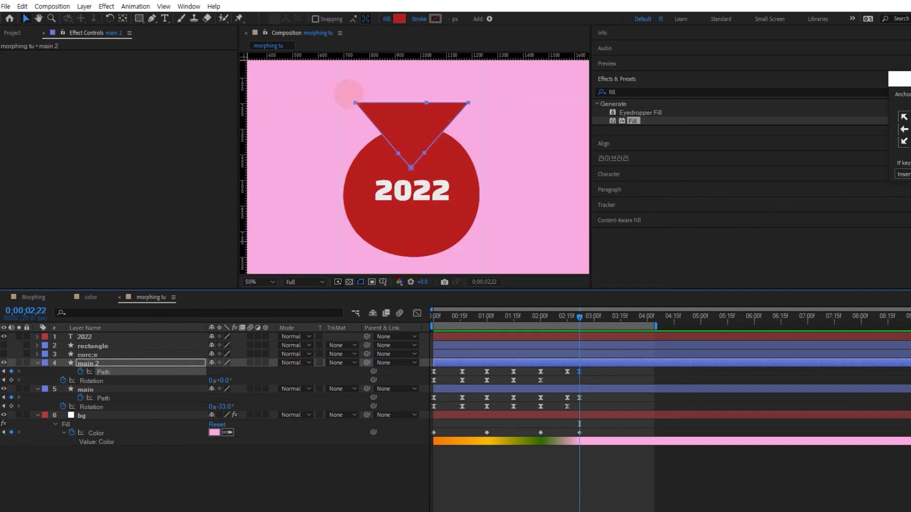
click(361, 112)
drag(355, 103, 365, 103)
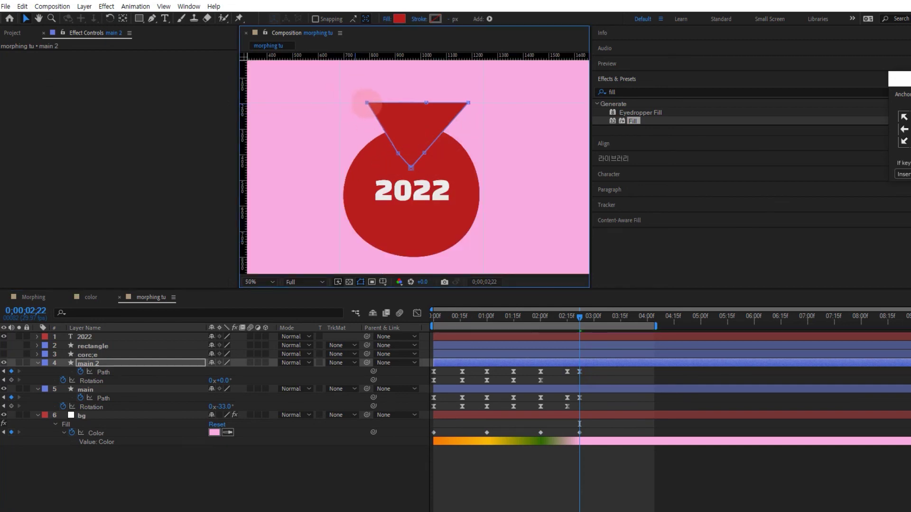
mouse_move(398, 153)
mouse_down()
mouse_move(414, 167)
mouse_move(401, 149)
mouse_up()
drag(468, 103, 463, 102)
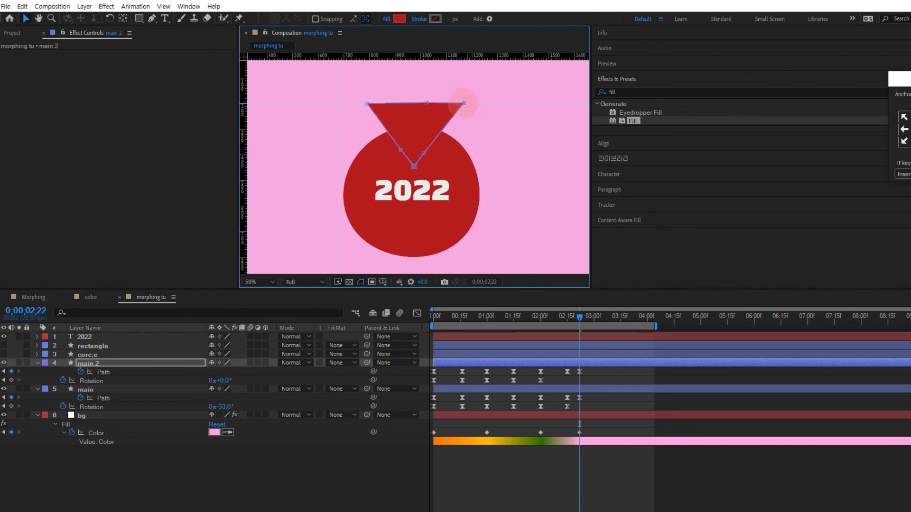
scroll(417, 107, up, 2)
scroll(414, 100, down, 2)
key(space)
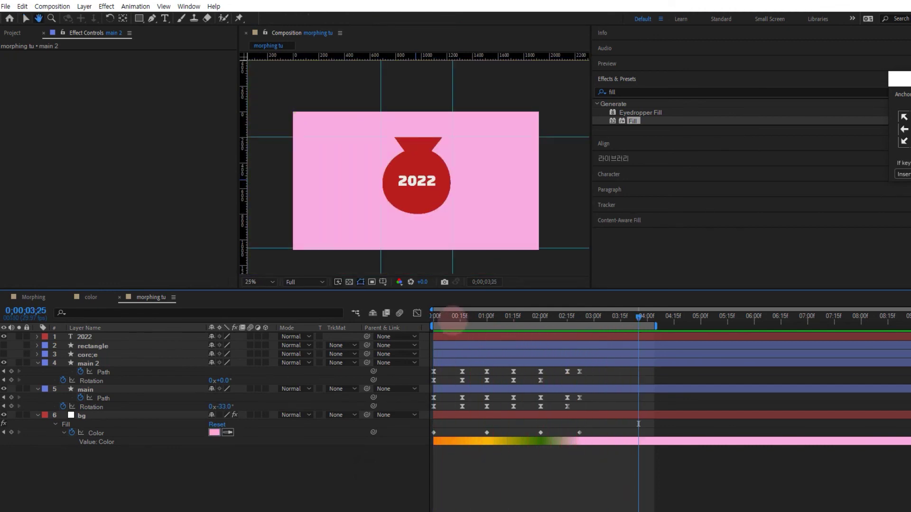
Step: Create a full-frame rectangle shape layer, place it directly above bg, and rename it grain
double_click(139, 19)
drag(112, 336, 175, 435)
key(Return)
text(grain)
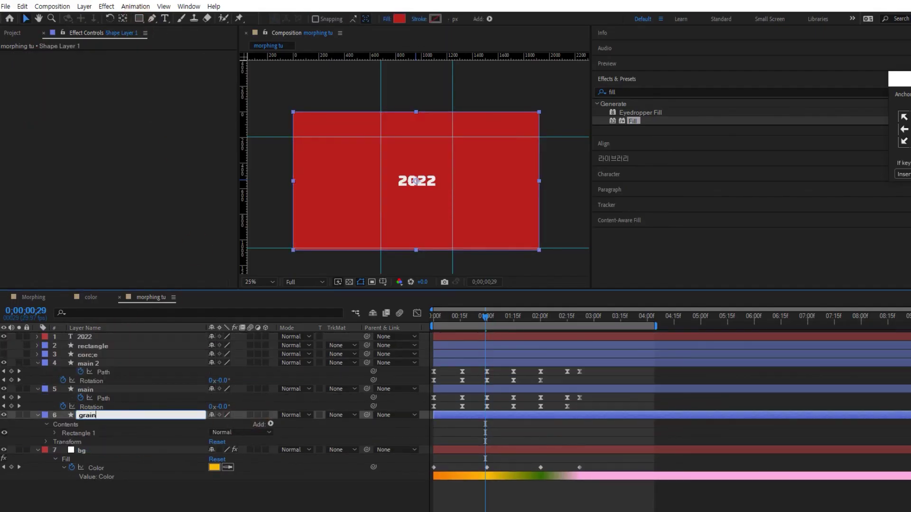
click(260, 415)
Step: Draw a closed, curved Pen mask on the grain layer that covers the lower-right part of the frame
click(152, 18)
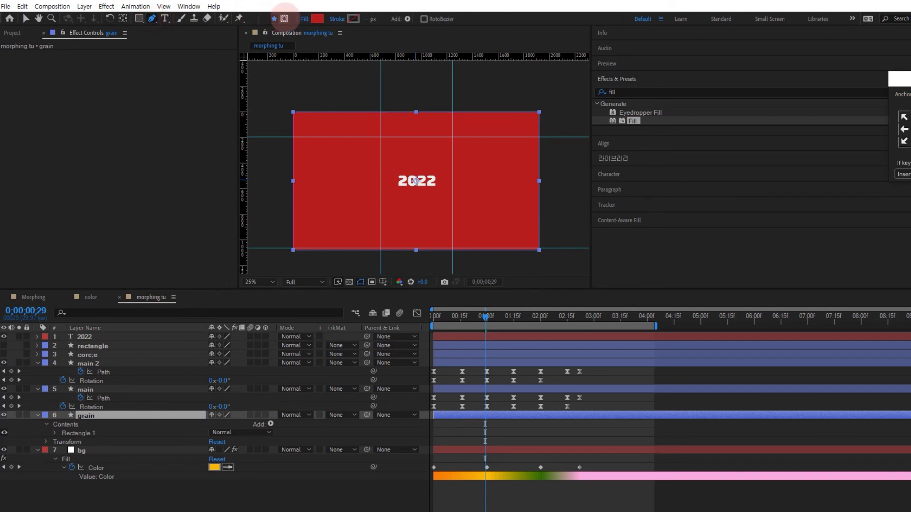
click(540, 106)
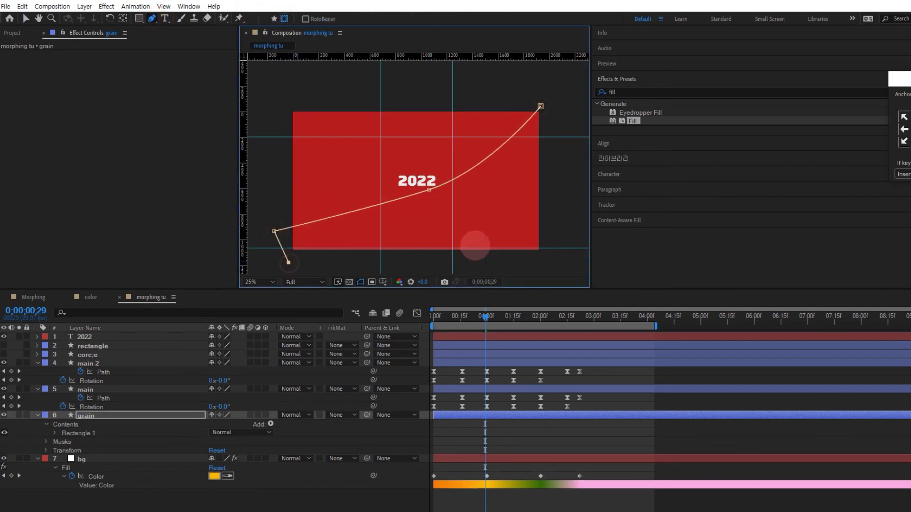
click(541, 107)
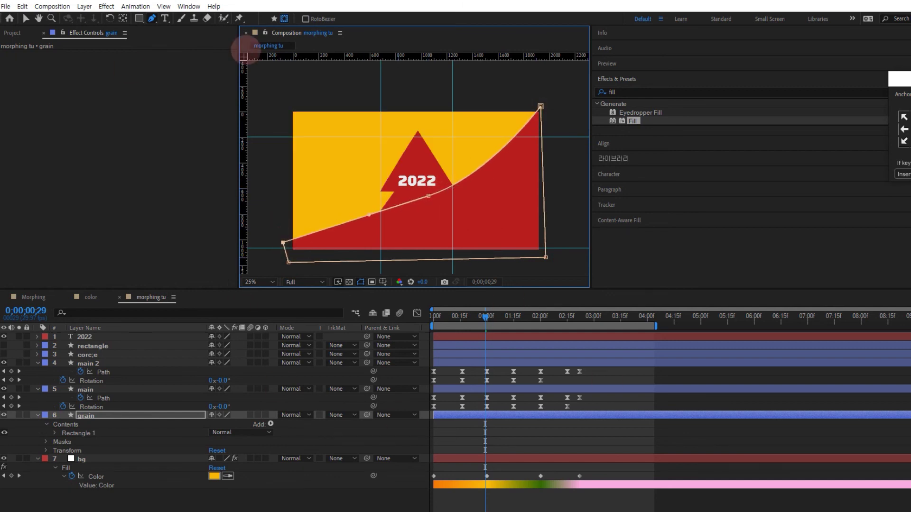
Step: Set the grain layer's blending mode to Dissolve and its mask feather to 263 pixels
click(46, 442)
click(56, 450)
click(241, 433)
key(Escape)
drag(269, 288, 269, 252)
click(296, 379)
click(333, 84)
drag(224, 431, 348, 427)
Step: Change the grain layer's fill to yellow-green, starting from the sampled background yellow, and set its mask opacity to 65%
click(317, 19)
click(764, 224)
click(360, 124)
drag(683, 179, 630, 191)
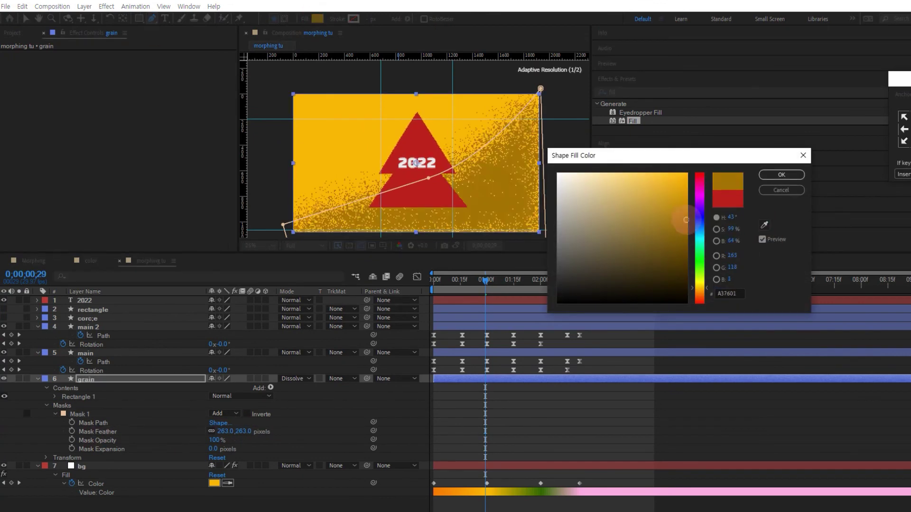
click(640, 207)
click(699, 279)
click(781, 175)
drag(214, 440, 195, 440)
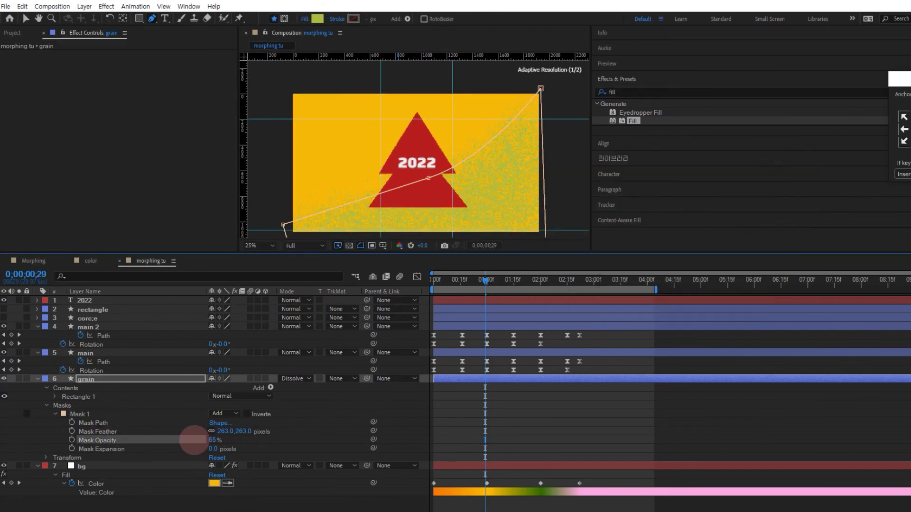
click(193, 385)
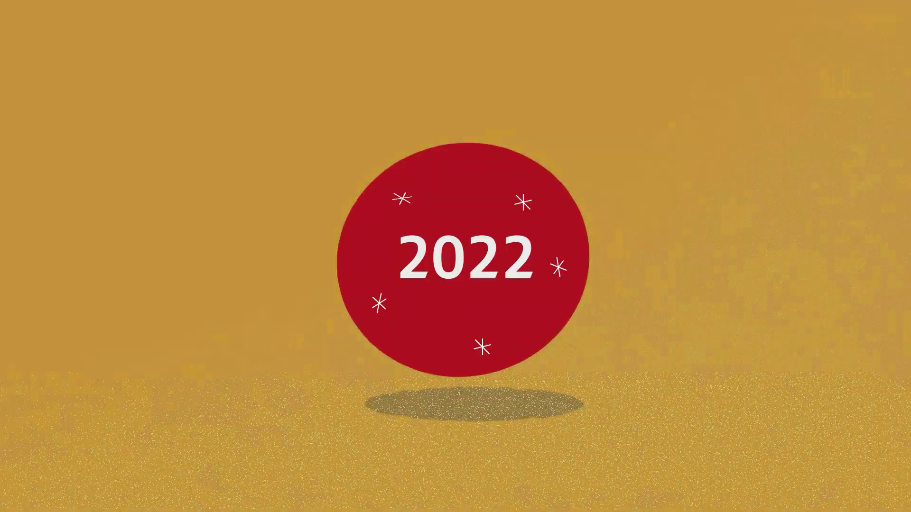